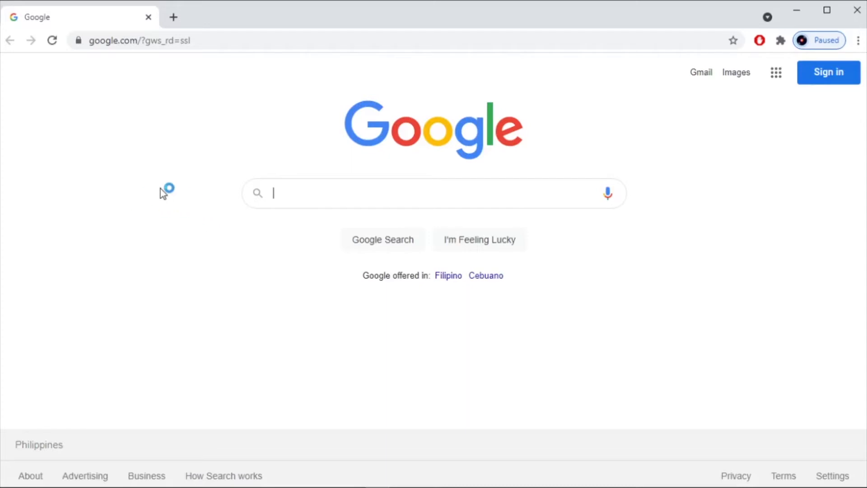
Step: Go to the canva.com website
left_click(205, 41)
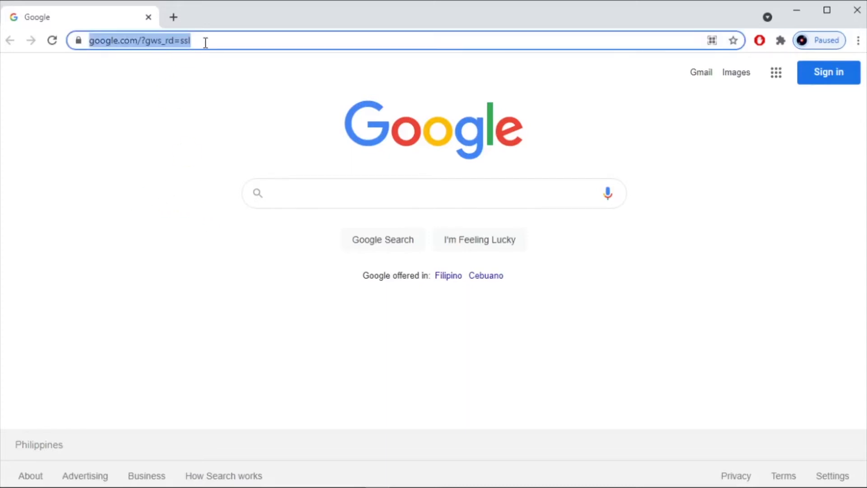
type("canva.com")
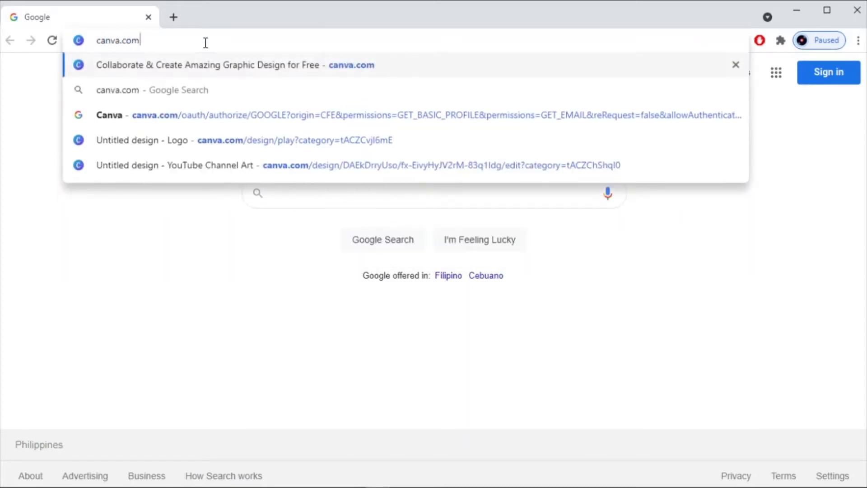
key("Return")
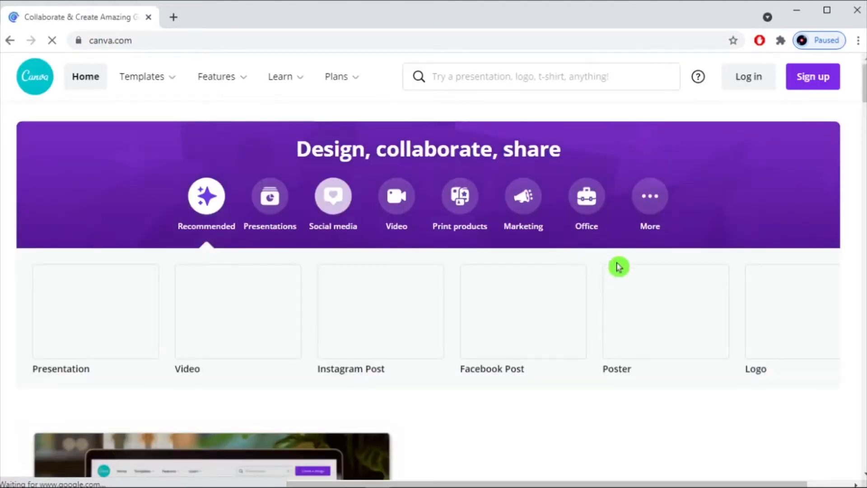
Step: Sign up for Canva with a Google account, entering the account's e-mail address and password
left_click(812, 85)
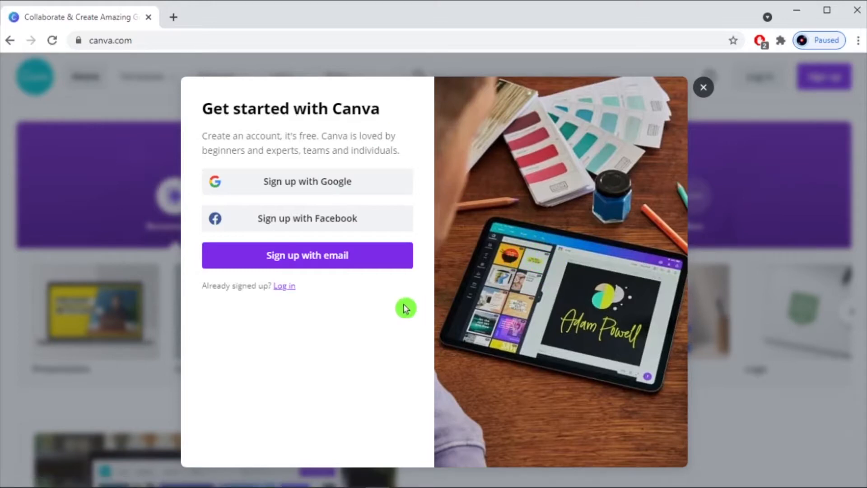
left_click(313, 179)
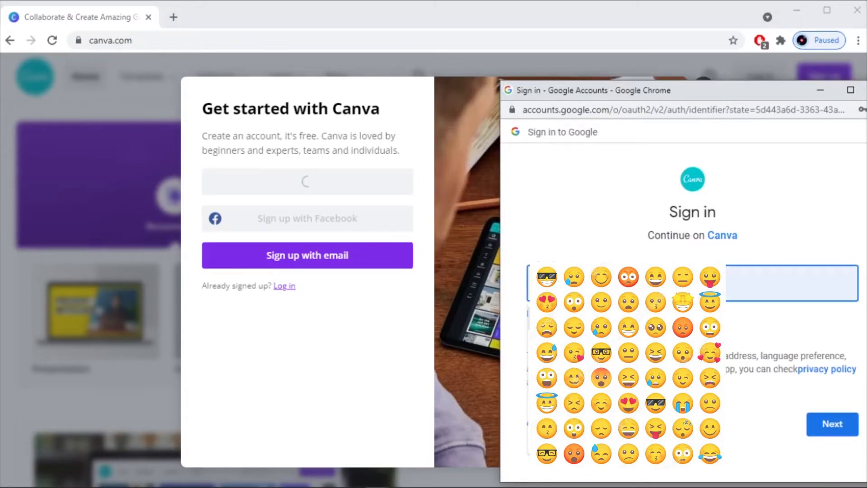
left_click(847, 438)
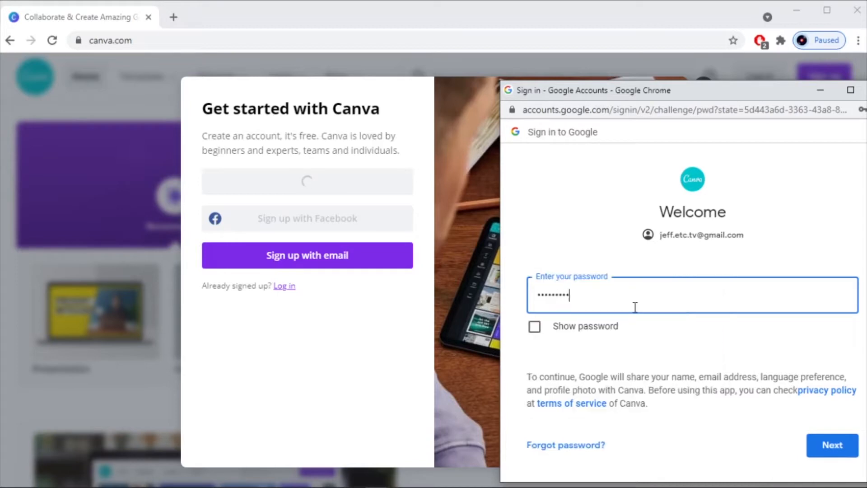
left_click(831, 448)
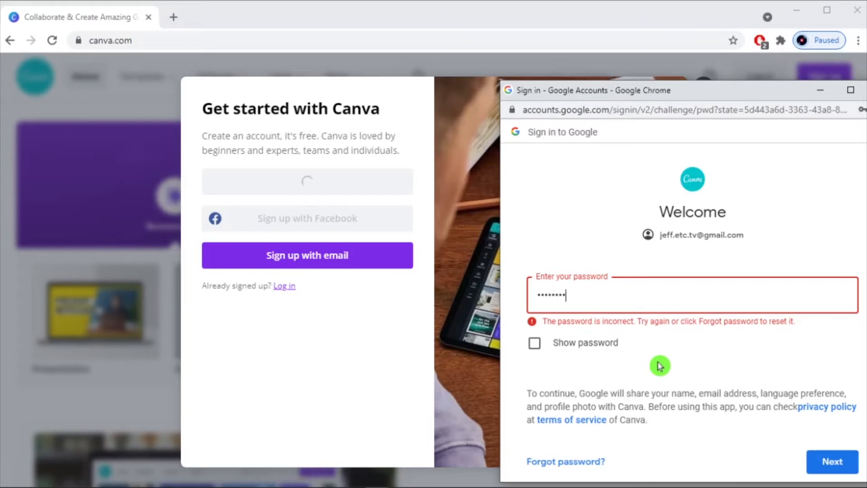
key("Return")
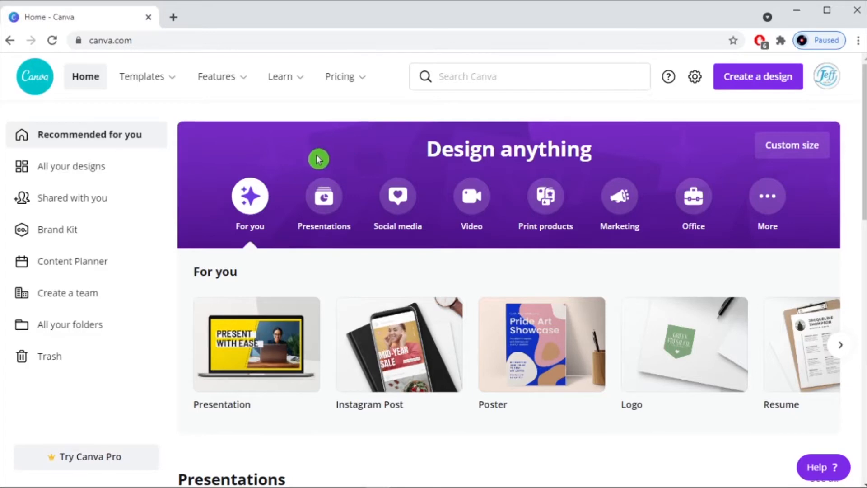
Step: Search Canva for youtube channel art and look through the Travel YouTube Channel Art templates
left_click(57, 174)
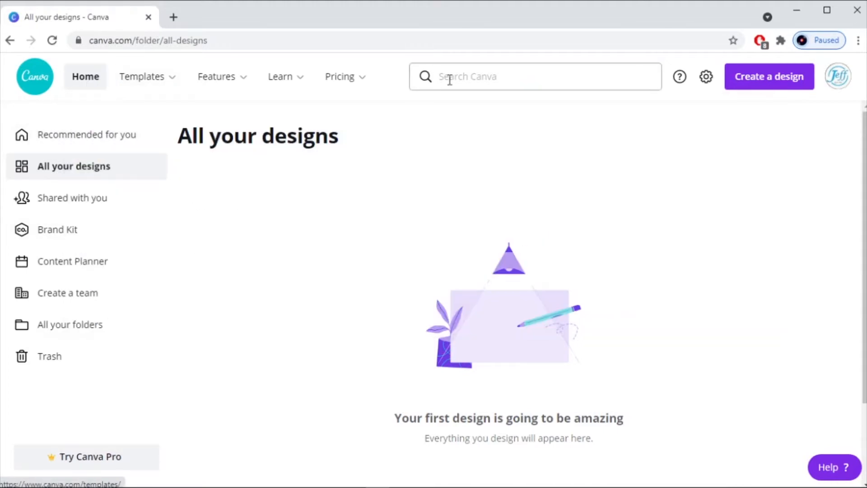
left_click(462, 72)
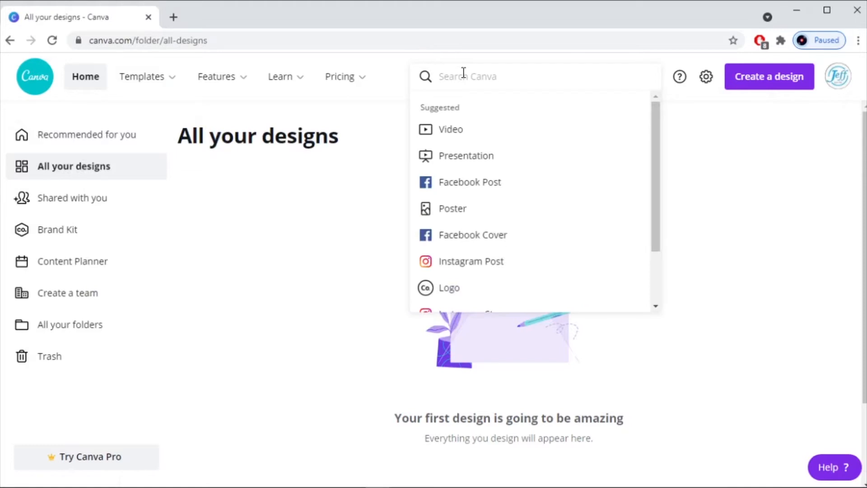
type("youtube")
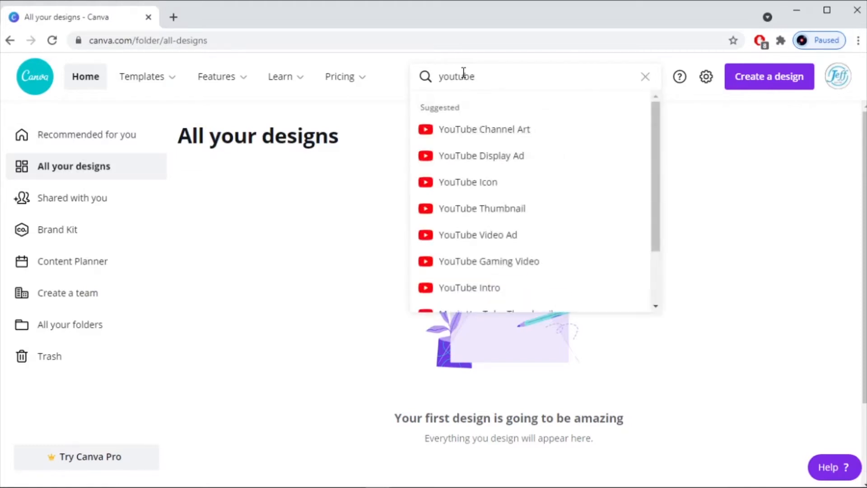
type(" channel art")
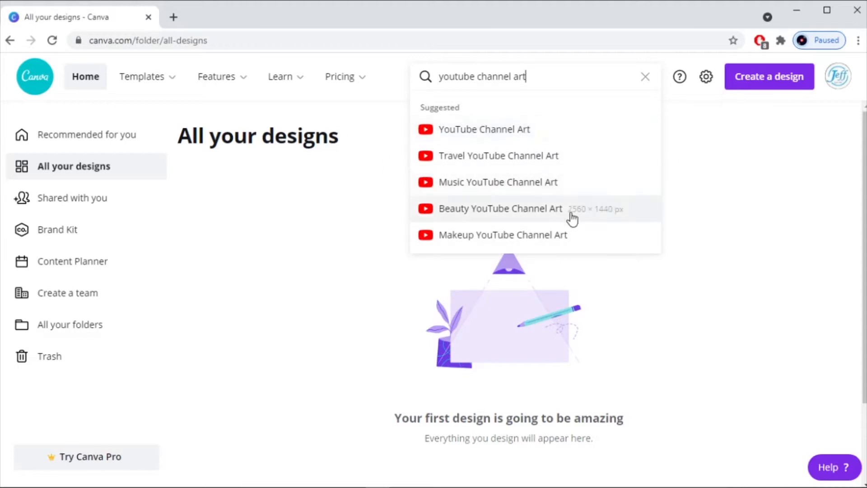
left_click(489, 157)
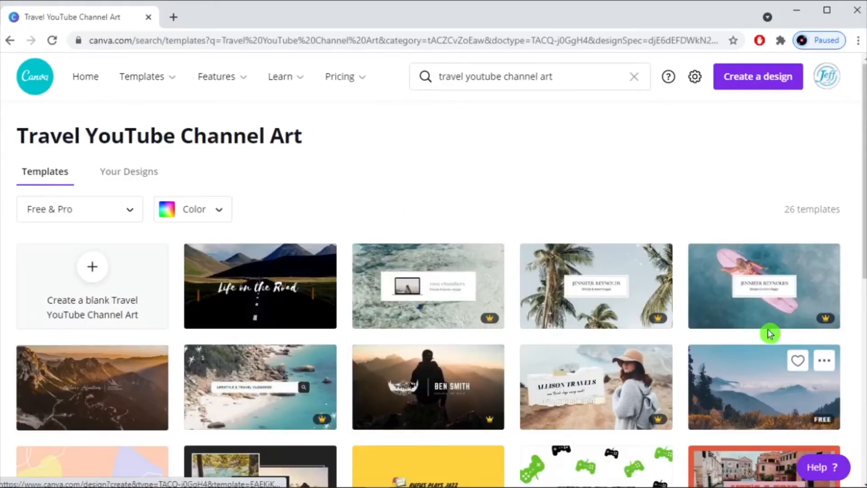
scroll(461, 372, "down", 4)
scroll(461, 372, "down", 4)
scroll(625, 399, "up", 8)
Step: Remove the word travel from the search and look through the general YouTube Channel Art templates
left_click(572, 74)
left_click_drag(462, 76, 421, 68)
key("BackSpace")
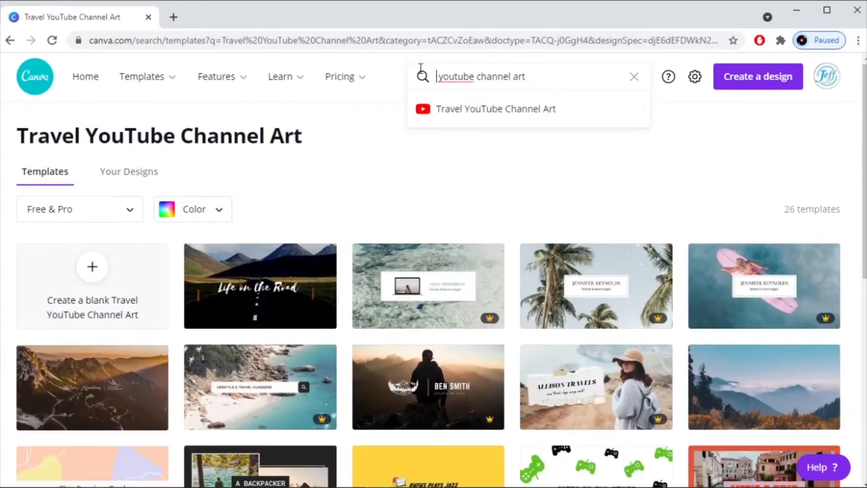
left_click(483, 111)
scroll(377, 180, "down", 15)
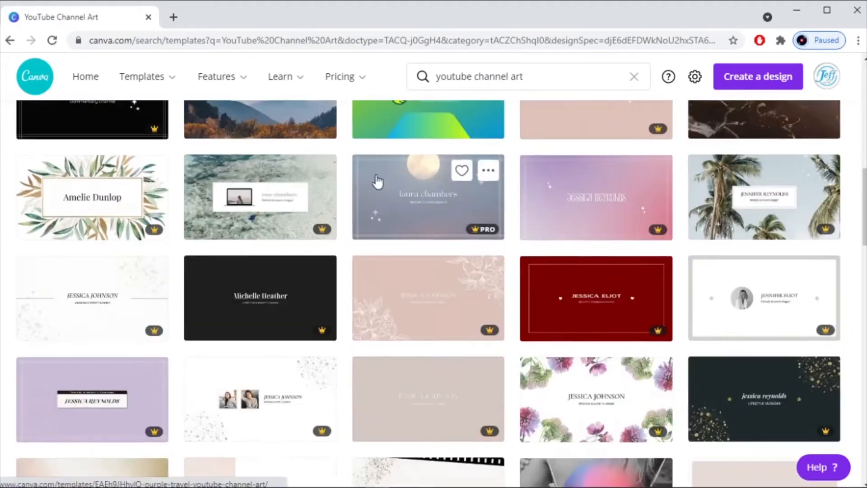
scroll(378, 180, "down", 20)
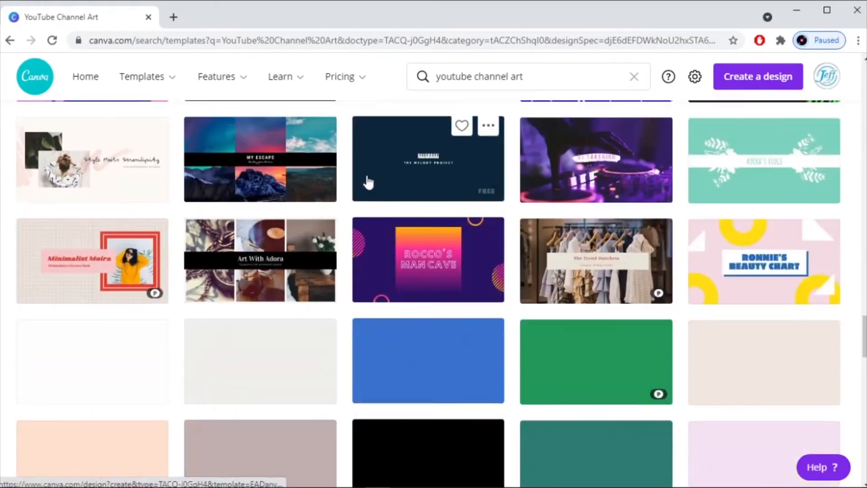
scroll(386, 180, "down", 15)
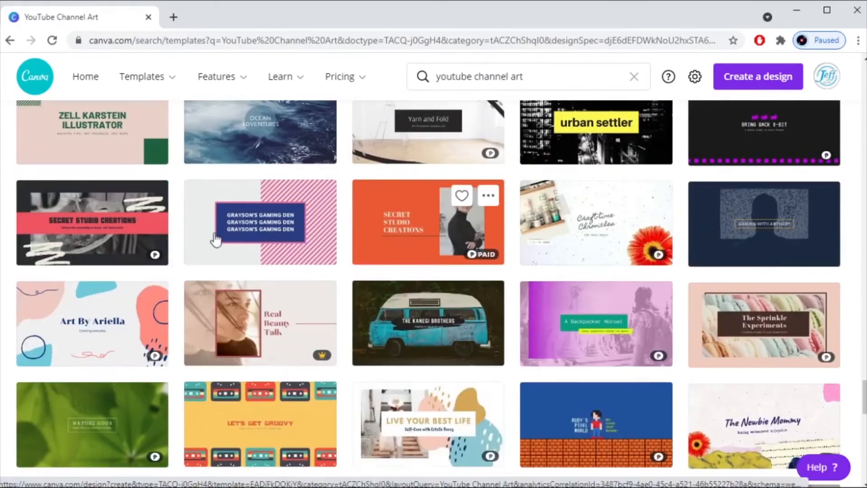
scroll(635, 280, "up", 20)
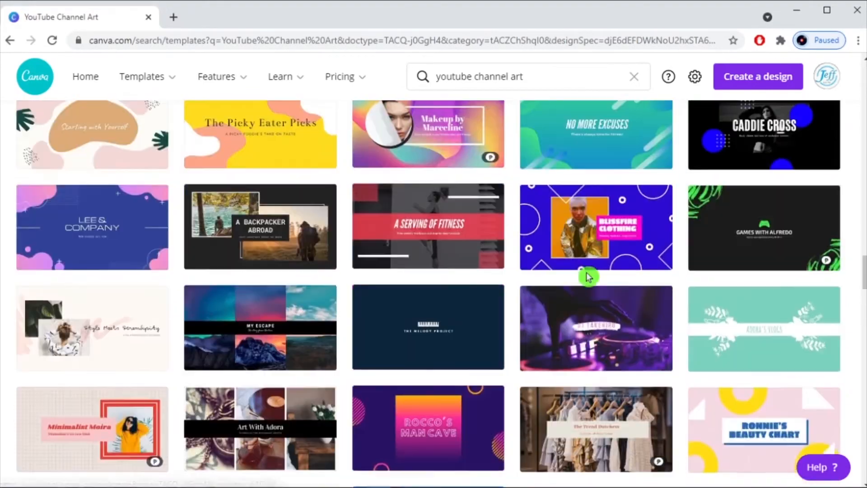
scroll(578, 277, "up", 20)
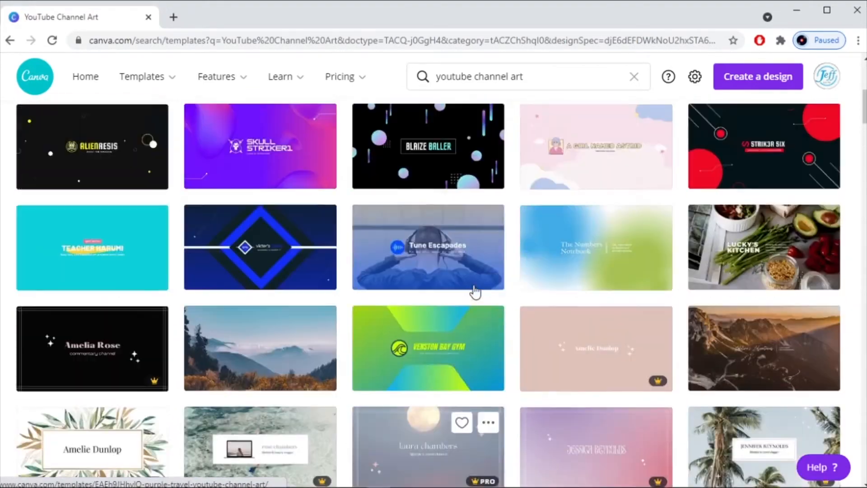
scroll(474, 292, "up", 6)
Step: Filter the YouTube Channel Art templates to Free and browse the filtered designs
left_click(109, 210)
left_click(68, 242)
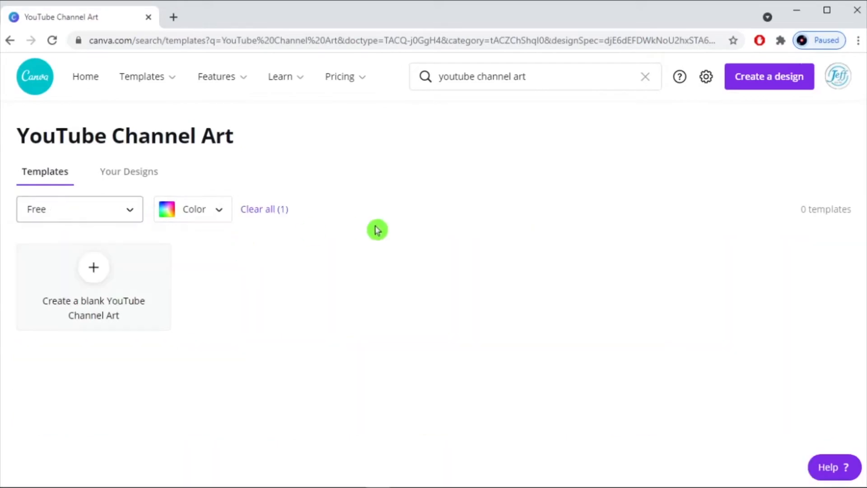
scroll(341, 420, "down", 15)
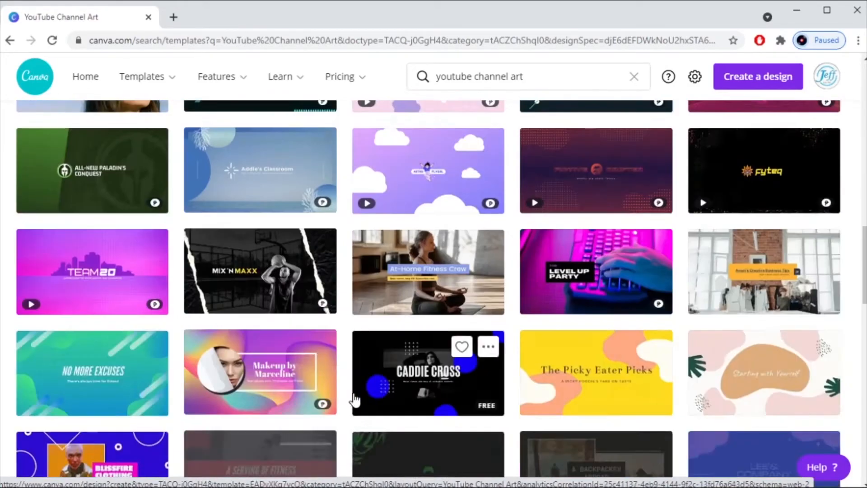
scroll(348, 330, "down", 3)
scroll(356, 322, "down", 15)
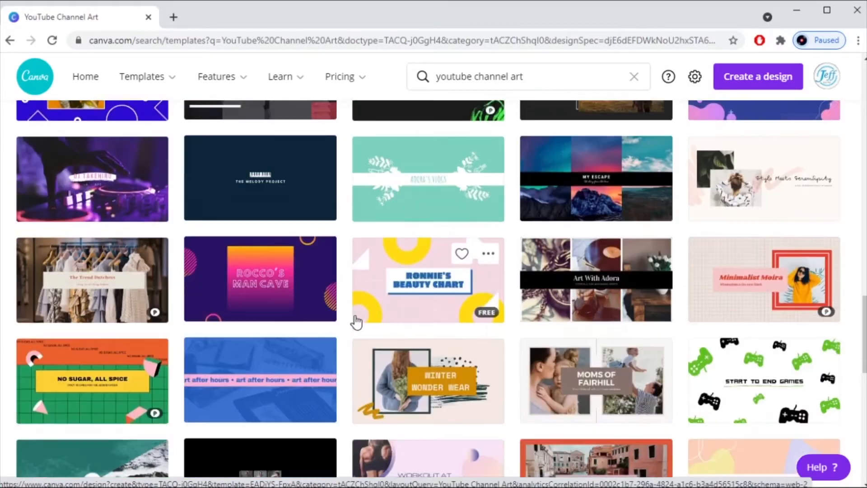
scroll(374, 315, "down", 10)
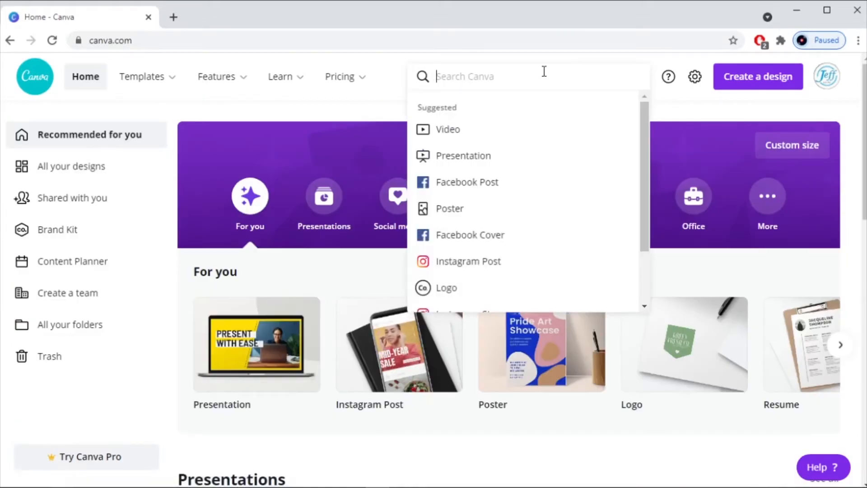
Step: Find the YouTube Channel Art category from the Canva home page and create a blank YouTube Channel Art design
type("youtu")
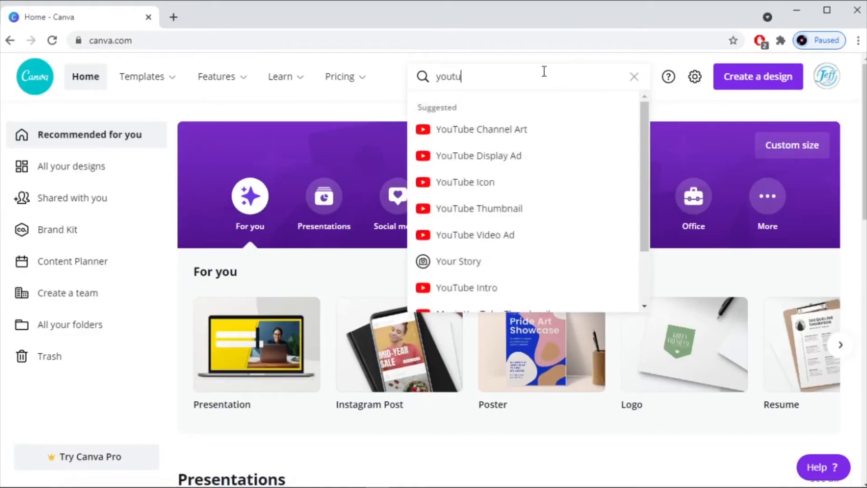
left_click(517, 129)
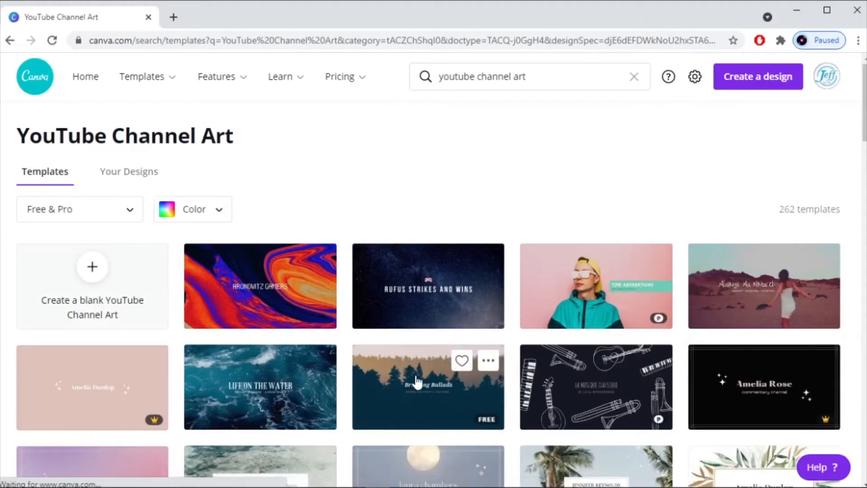
scroll(417, 382, "down", 3)
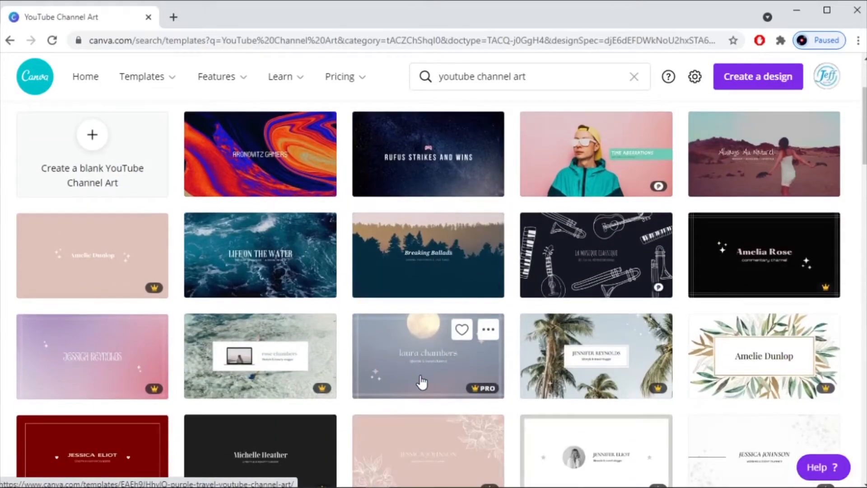
scroll(421, 382, "down", 2)
scroll(424, 381, "down", 4)
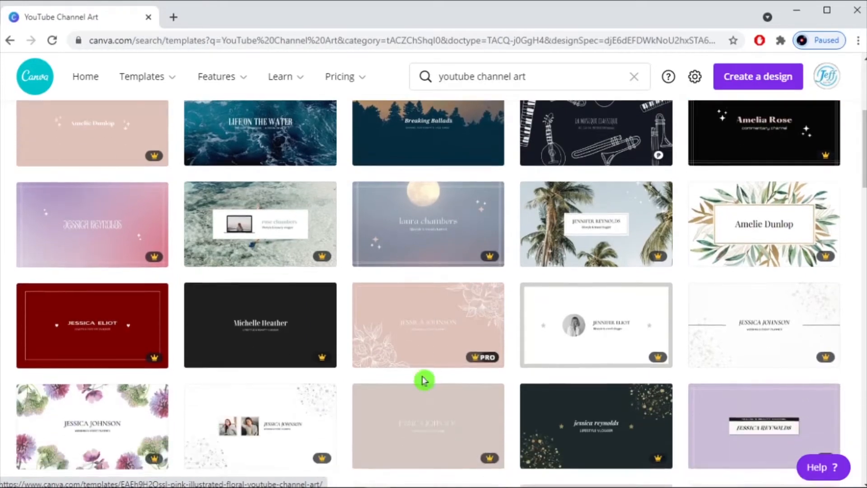
scroll(425, 381, "down", 4)
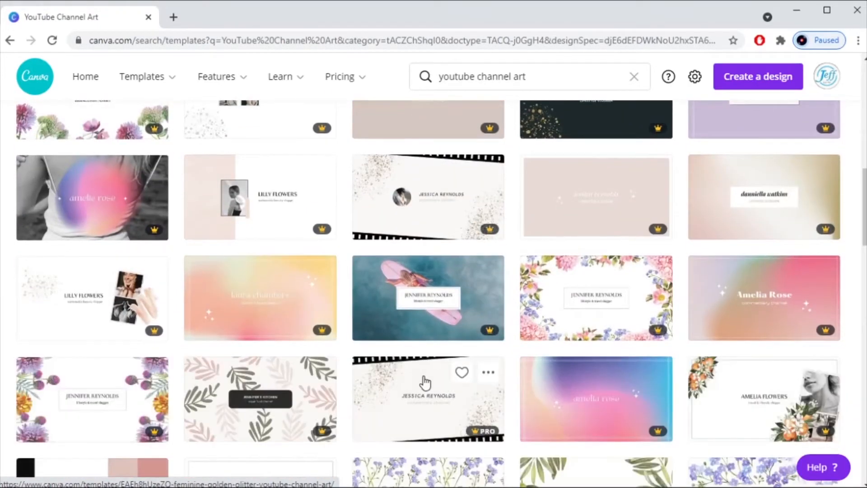
scroll(425, 381, "up", 13)
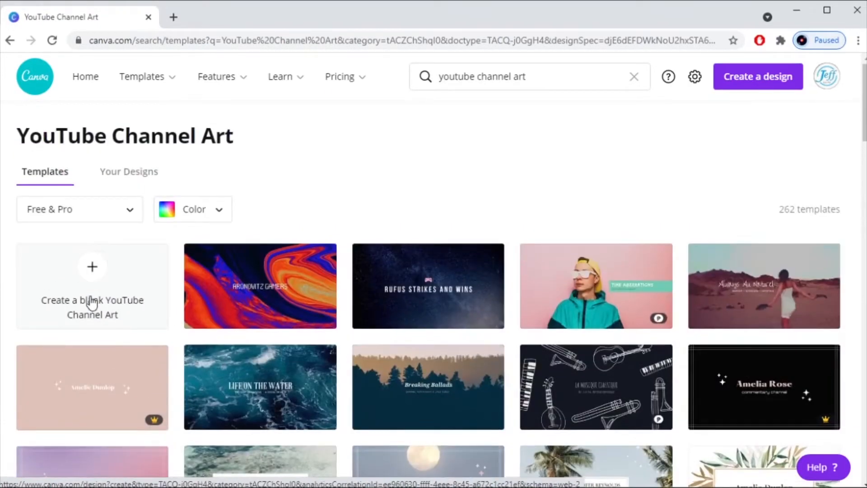
left_click(93, 302)
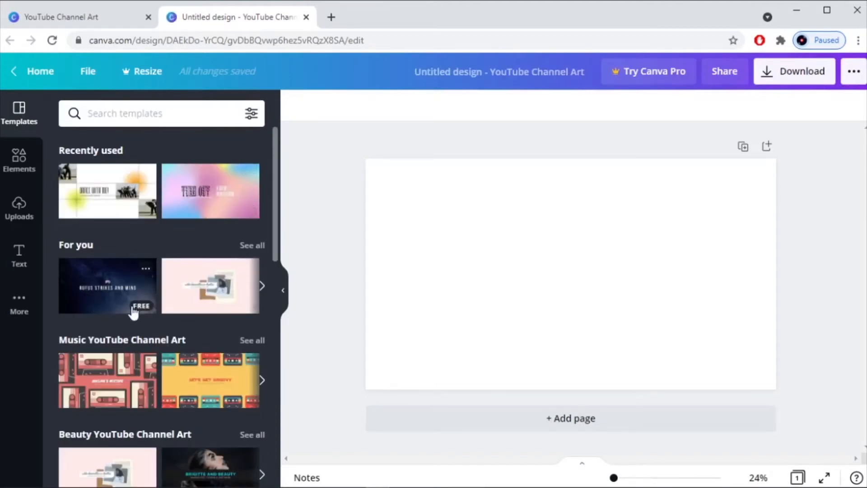
Step: Apply the recently used "Dance With Me!" template to the blank channel art page
scroll(130, 364, "down", 10)
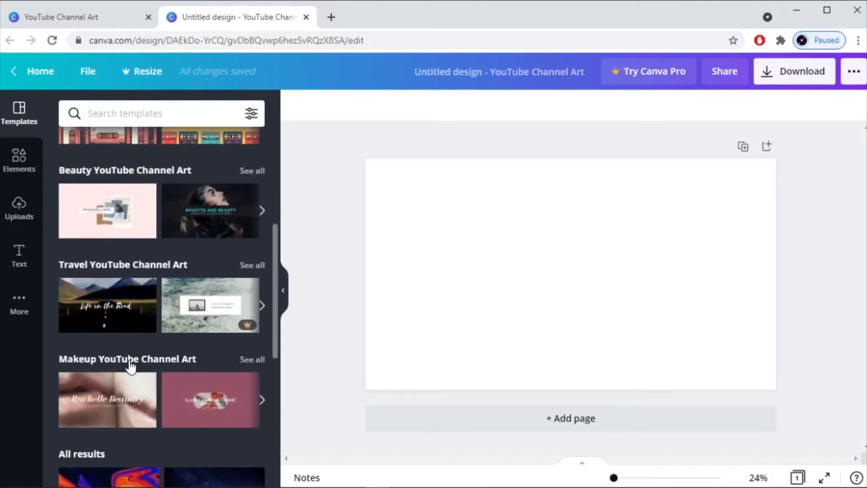
scroll(130, 366, "down", 8)
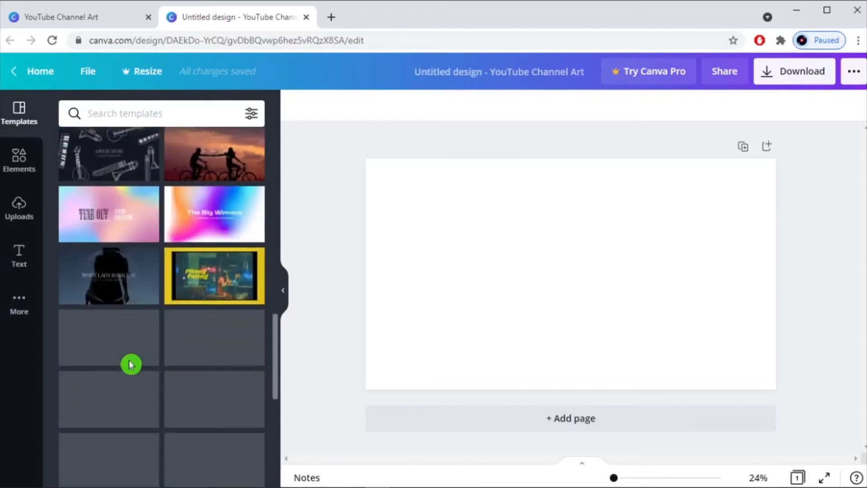
scroll(130, 365, "up", 18)
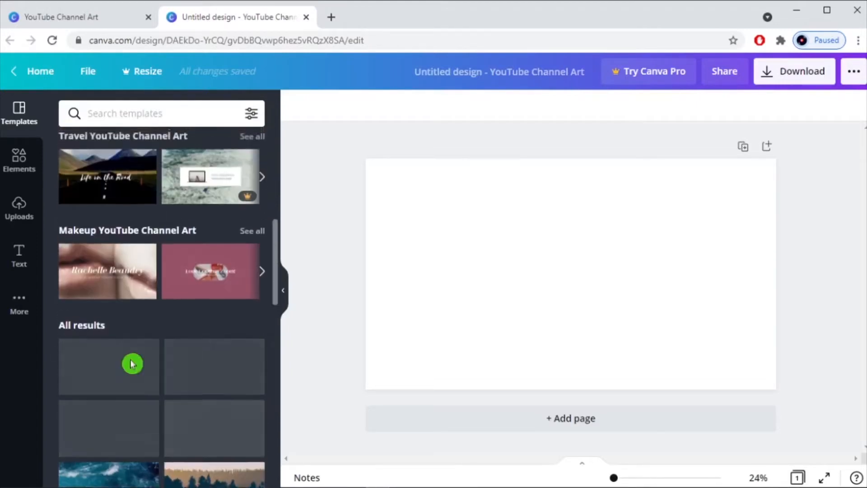
left_click(107, 239)
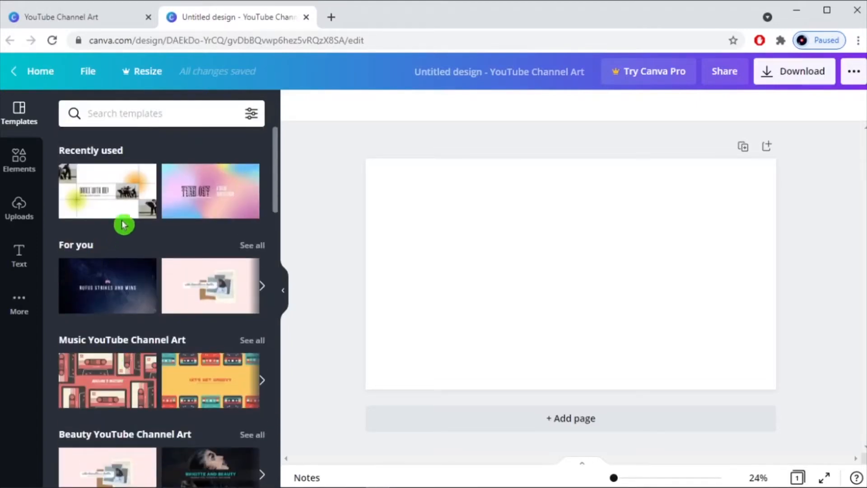
left_click(107, 199)
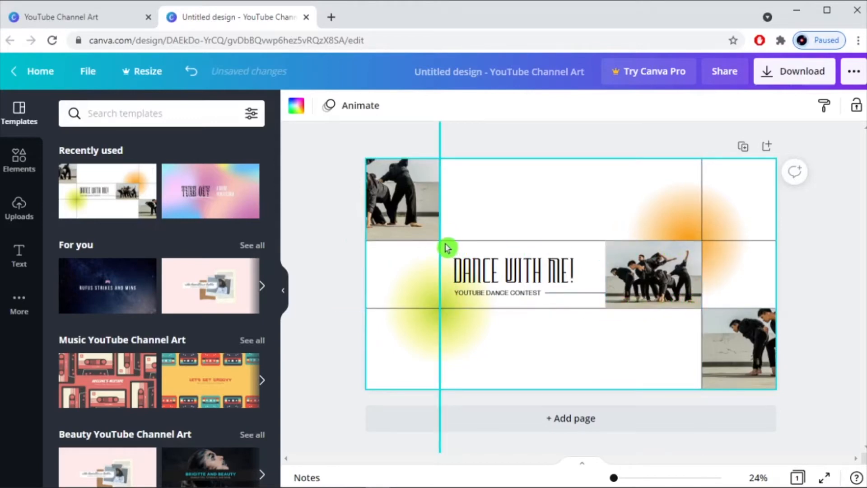
Step: Delete the orange and green gradient circles and the upper-left dancer photo from the channel art template
left_click(728, 213)
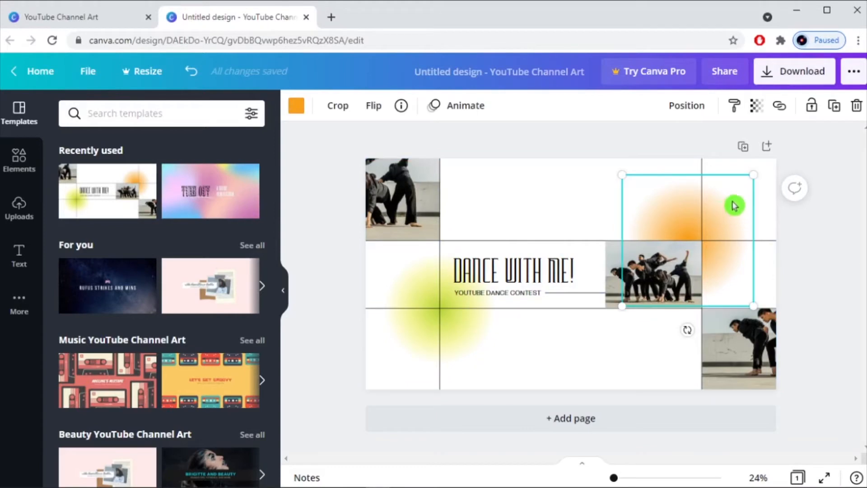
key("Delete")
left_click_drag(433, 234, 410, 217)
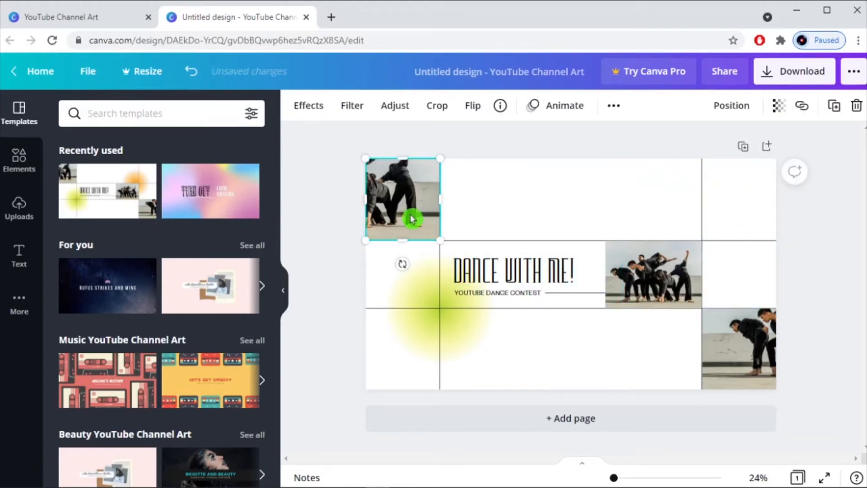
key("Delete")
left_click(424, 347)
key("Delete")
Step: Delete the two remaining dancer photos, the short line, the "YouTube Dance Contest" subtitle and the "Dance With Me!" title, keeping the grid lines
left_click(754, 354)
left_click_drag(755, 354, 705, 316)
left_click(651, 300)
key("Delete")
left_click(578, 293)
key("Delete")
left_click(537, 292)
key("Delete")
left_click(552, 276)
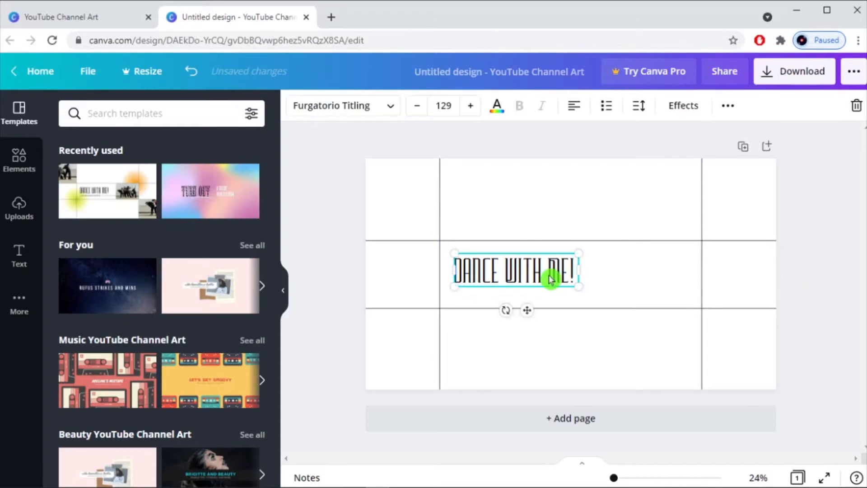
key("Delete")
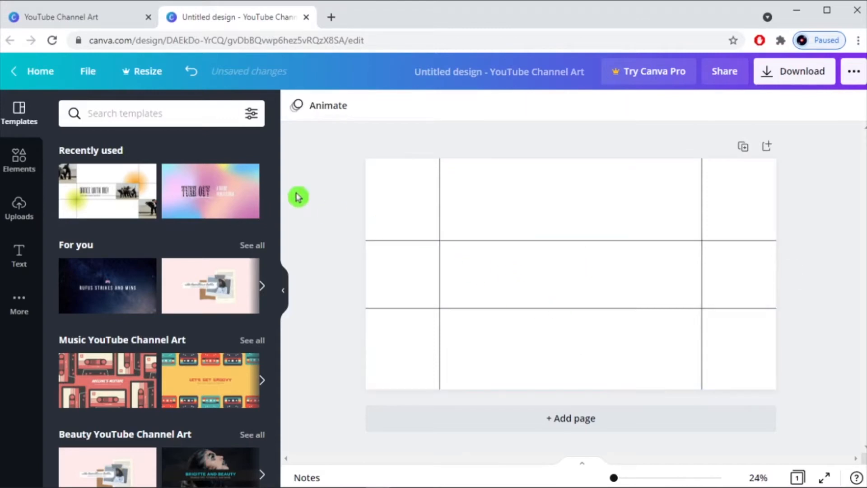
Step: Upload the beach photos IMG20210425054251.jpg and IMG20210425055306.jpg from the Salvacion Sunrise folder on the device
left_click(11, 218)
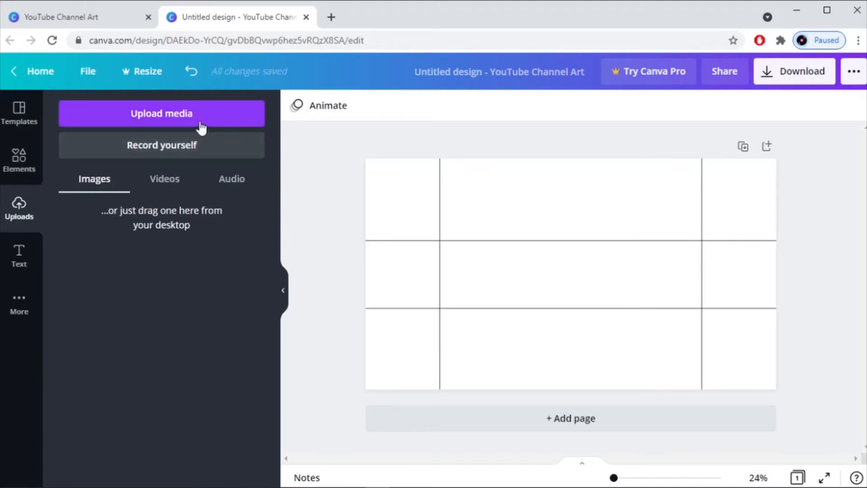
left_click(171, 209)
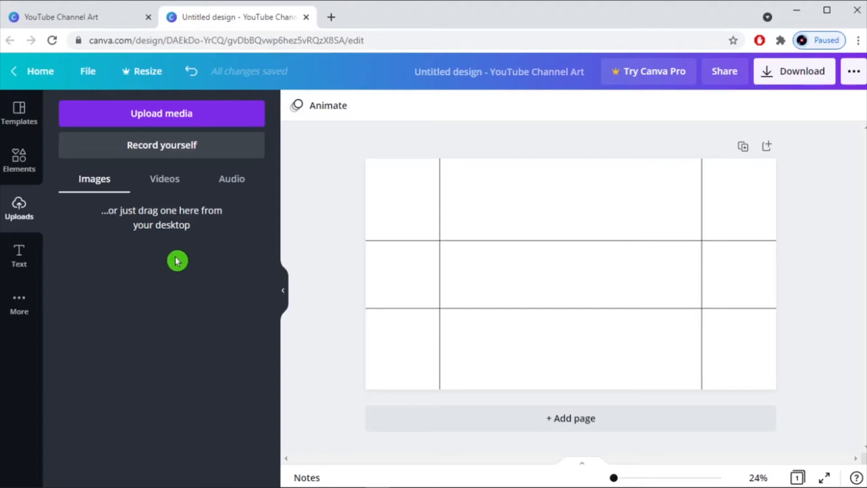
left_click(178, 115)
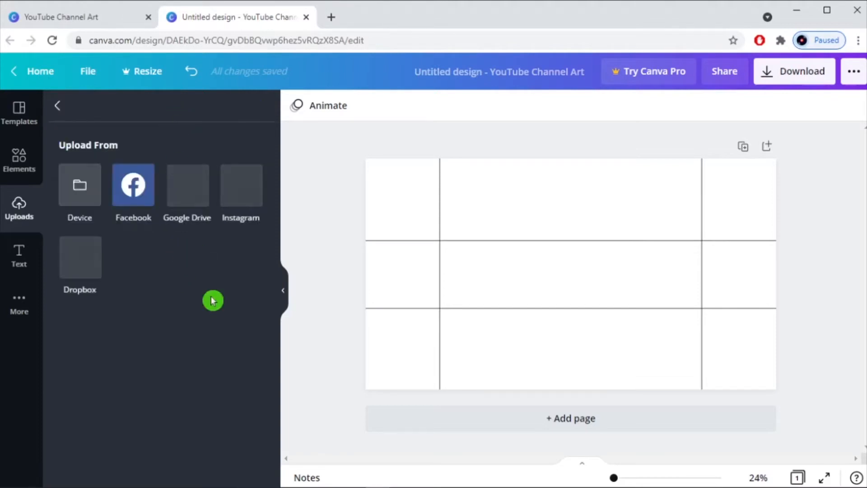
left_click(82, 193)
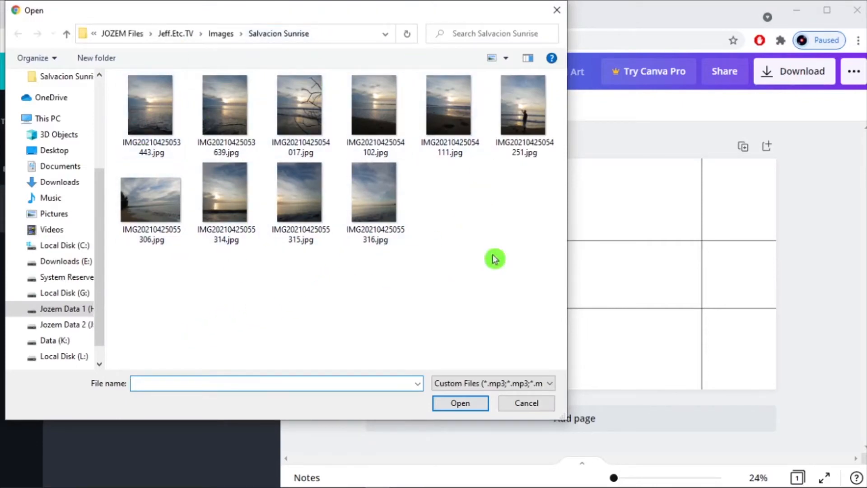
left_click(523, 105)
left_click(475, 403)
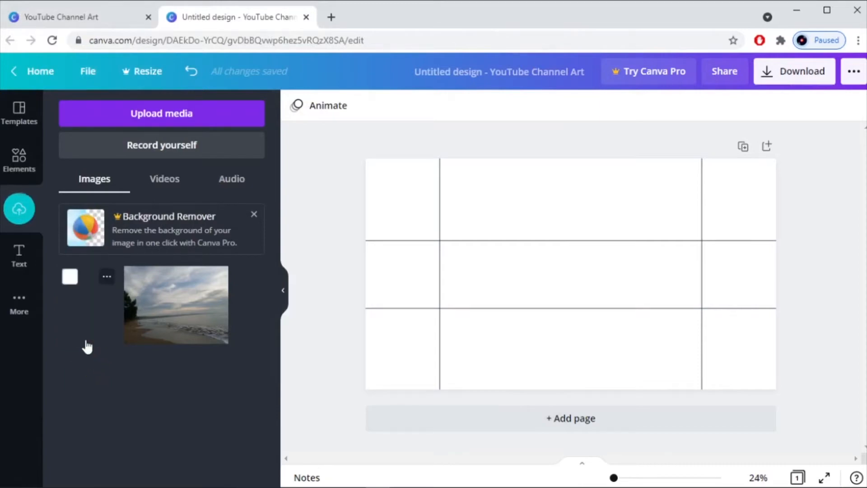
Step: Add the beach photo with the standing person to the page and enlarge it to span the two vertical grid lines
left_click(88, 328)
left_click_drag(579, 338, 687, 435)
left_click_drag(627, 361, 620, 297)
left_click_drag(658, 384, 701, 423)
left_click_drag(641, 324, 654, 320)
left_click(794, 221)
left_click(691, 235)
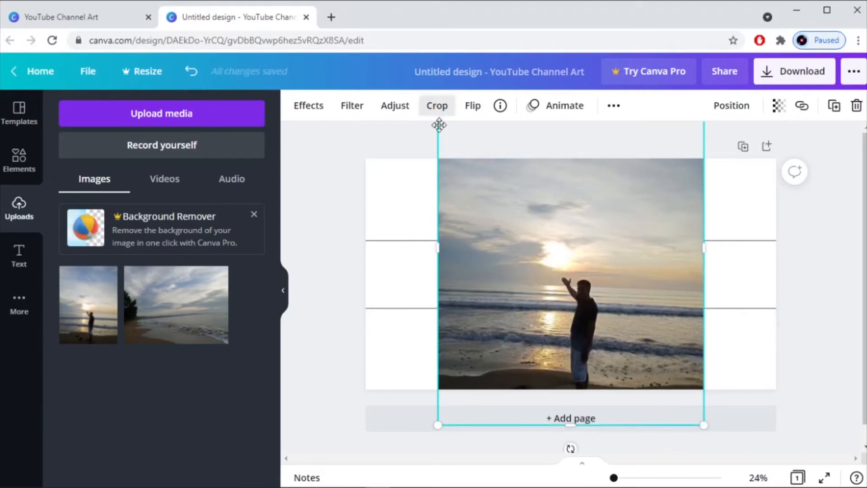
Step: Crop the beach photo at its lower and upper edges so it fills only the middle band between the horizontal grid lines
left_click(436, 105)
left_click_drag(679, 423, 723, 315)
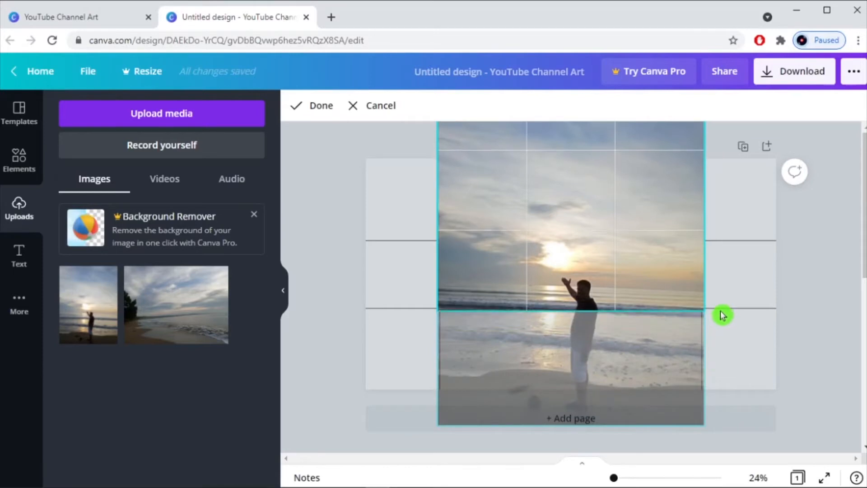
left_click(616, 197)
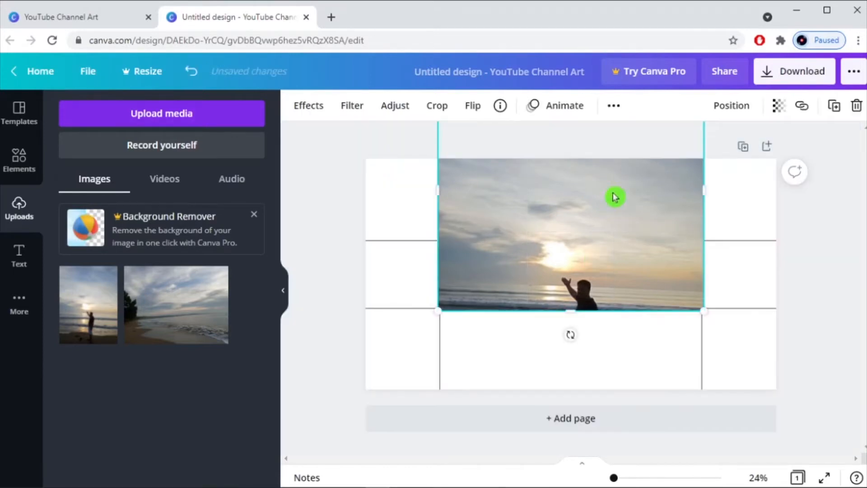
mouse_move(613, 478)
left_mouse_down()
mouse_move(626, 478)
mouse_move(610, 479)
left_mouse_up()
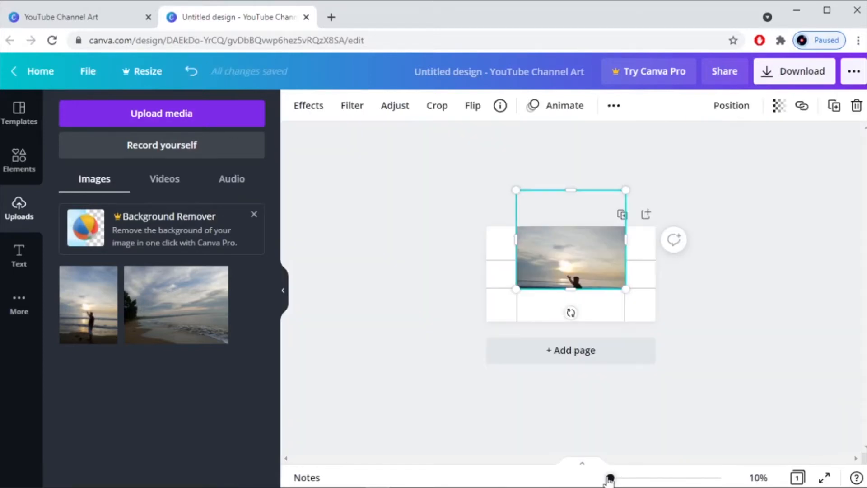
double_click(540, 233)
left_click_drag(517, 190, 506, 266)
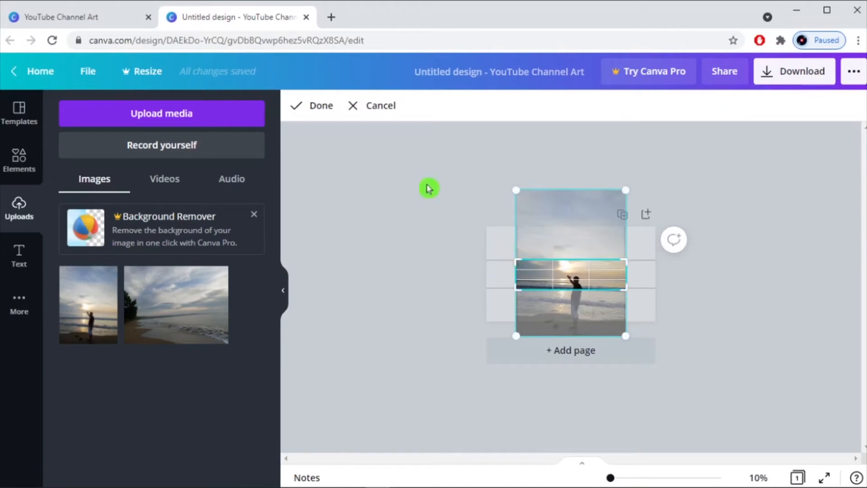
left_click(429, 188)
left_click_drag(611, 478, 615, 478)
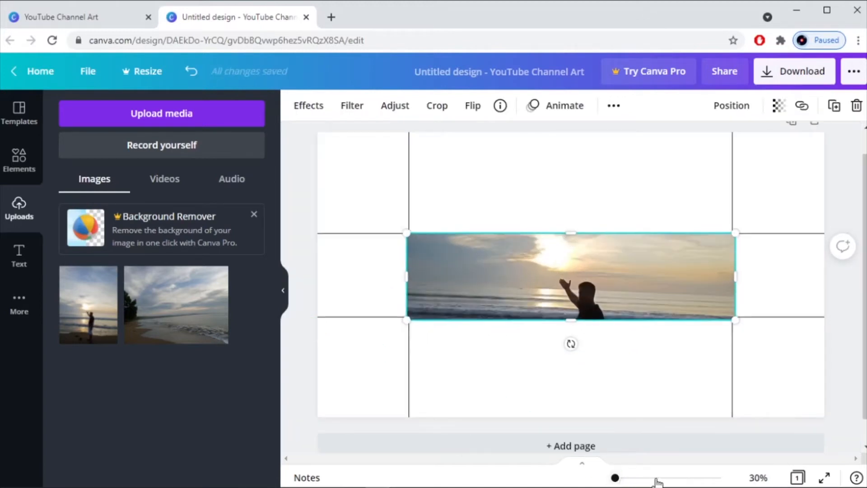
left_click(300, 219)
Step: Send the cropped beach photo behind the grid lines and nudge it slightly upward to align with the middle band
left_click(570, 372)
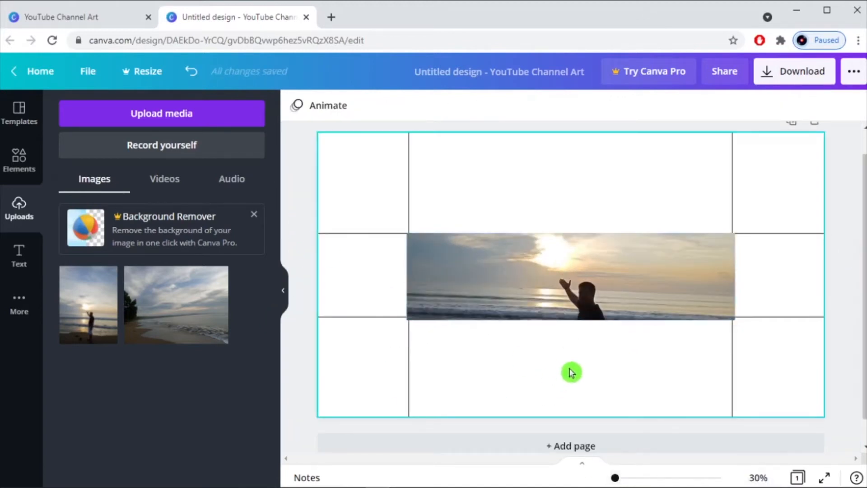
right_click(668, 280)
left_click(705, 346)
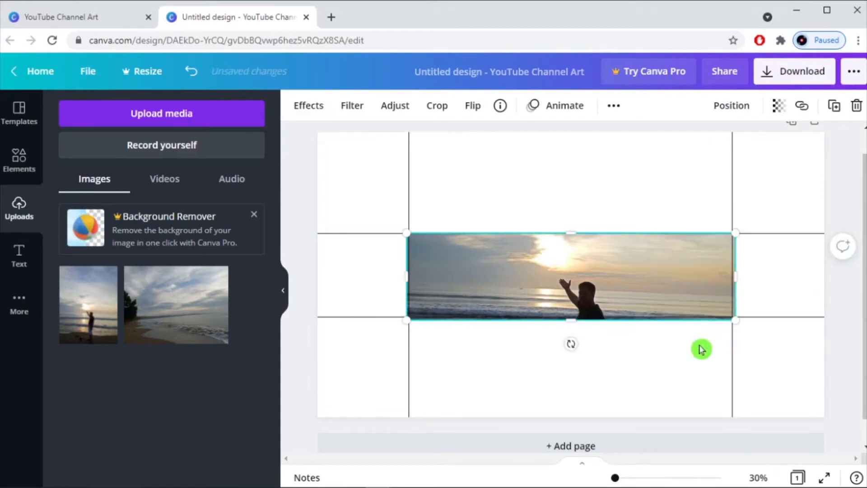
left_click(702, 349)
left_click(647, 300)
left_click_drag(646, 300, 646, 298)
left_click(649, 362)
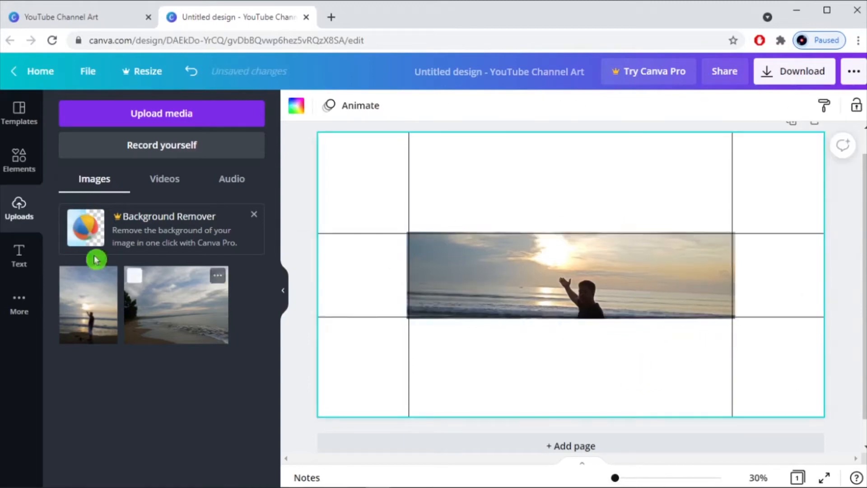
Step: Browse the font combinations in the text library and try out the "Beach Please" design
left_click(19, 256)
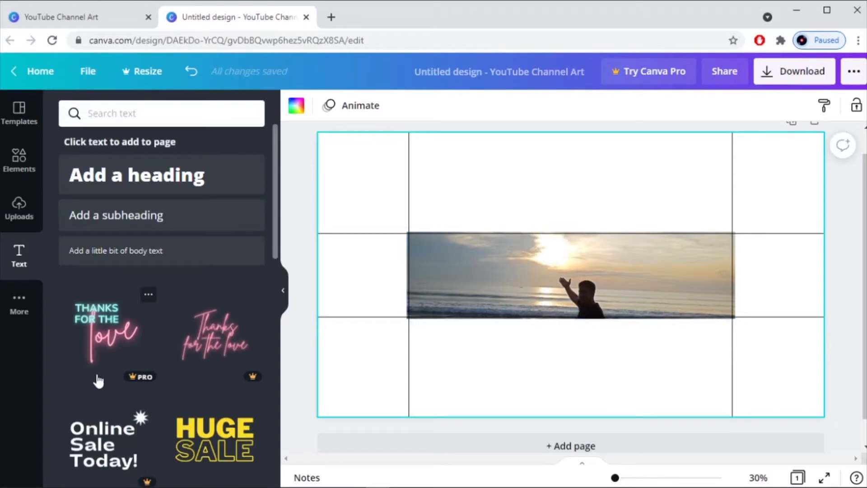
scroll(93, 376, "down", 2)
scroll(128, 413, "down", 12)
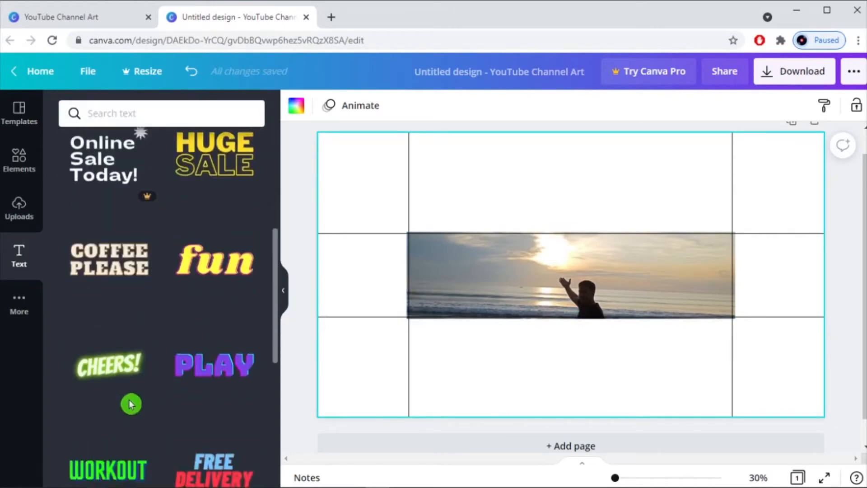
scroll(142, 409, "down", 14)
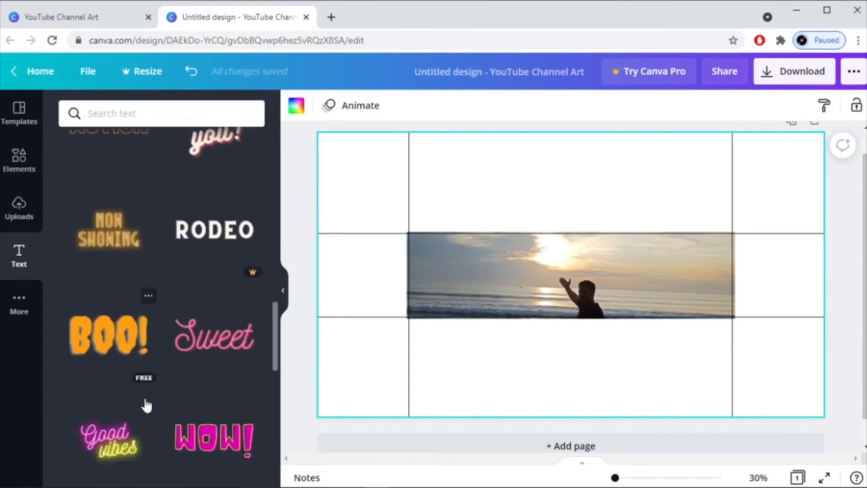
scroll(181, 399, "down", 4)
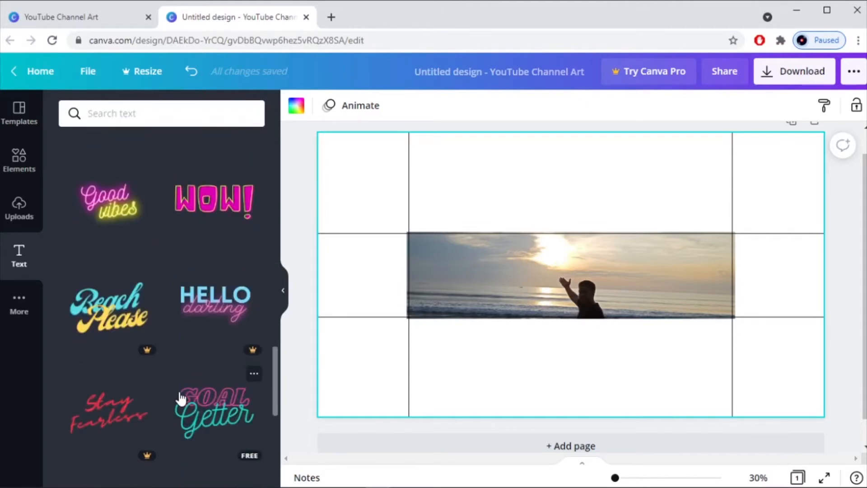
left_click(101, 313)
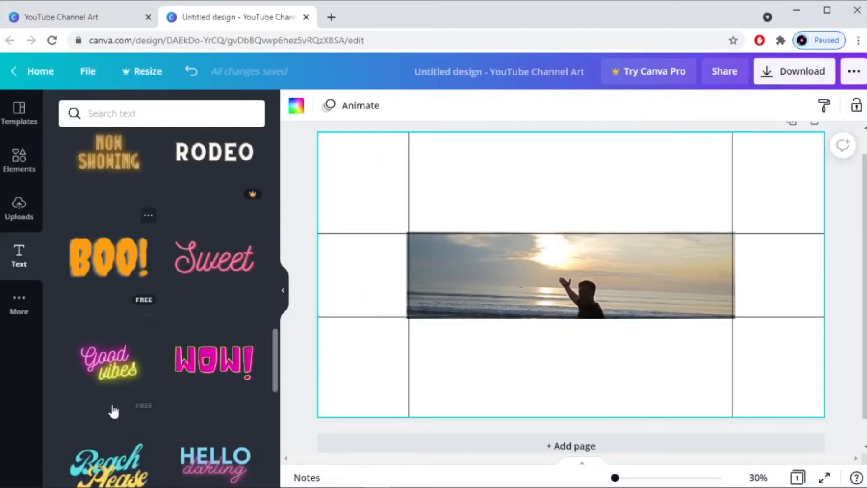
scroll(108, 401, "down", 10)
scroll(84, 365, "down", 4)
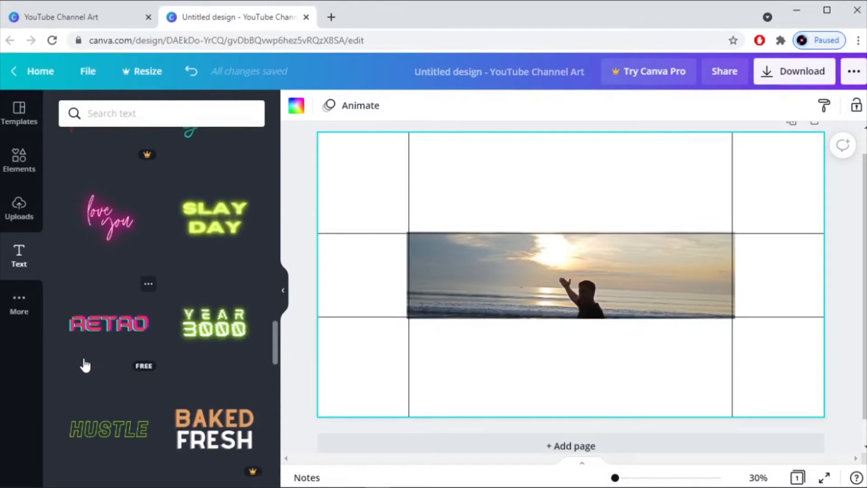
scroll(84, 365, "down", 5)
scroll(84, 365, "down", 4)
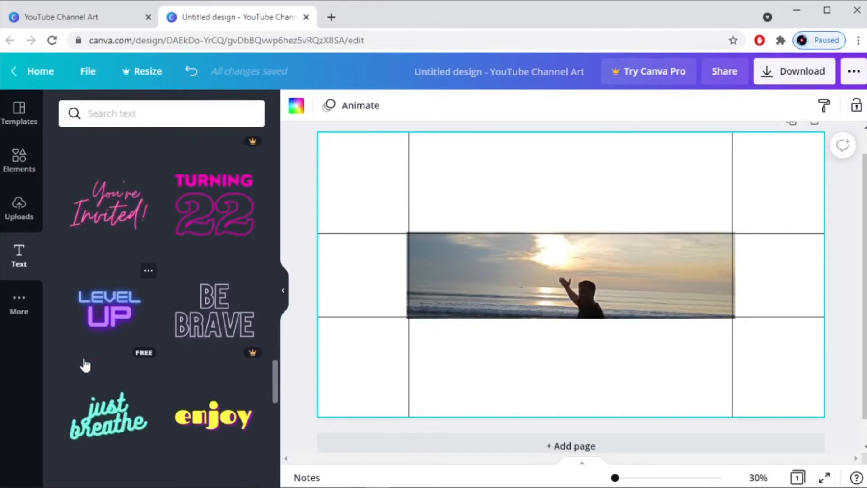
scroll(104, 345, "down", 15)
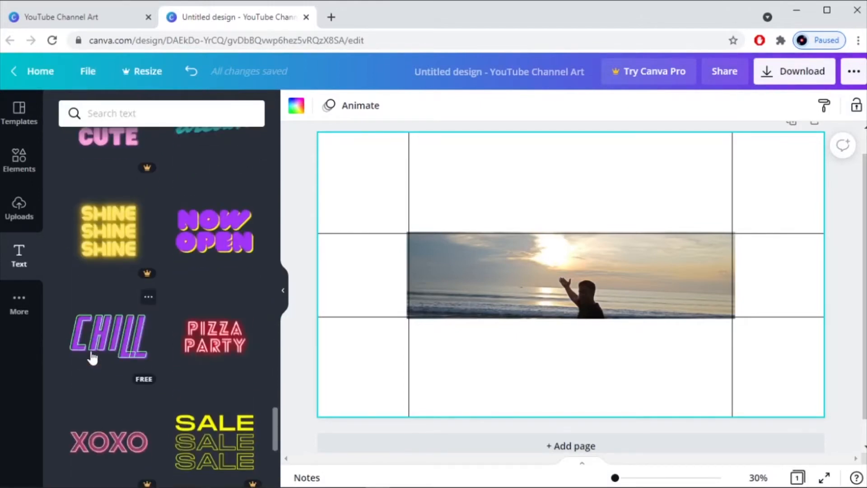
scroll(93, 358, "down", 18)
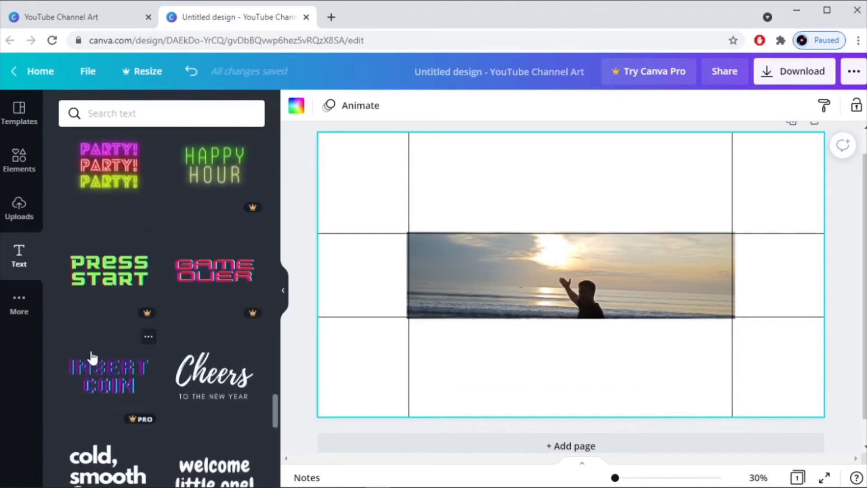
scroll(93, 358, "down", 20)
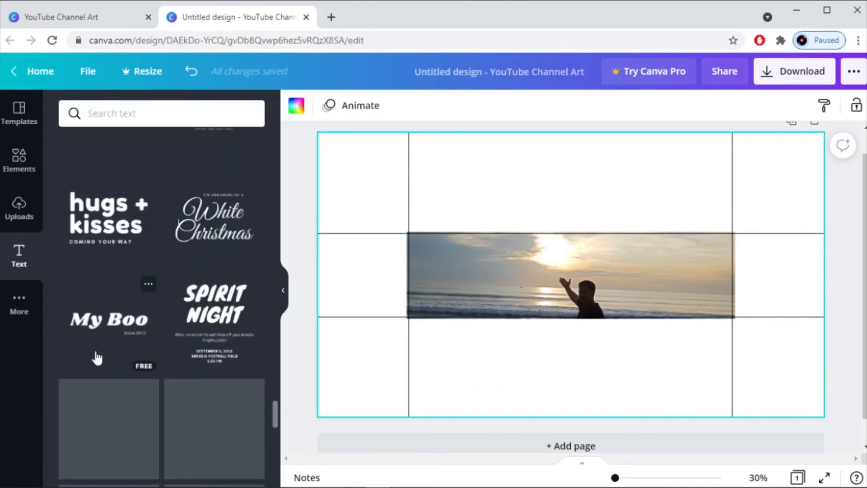
scroll(101, 354, "up", 20)
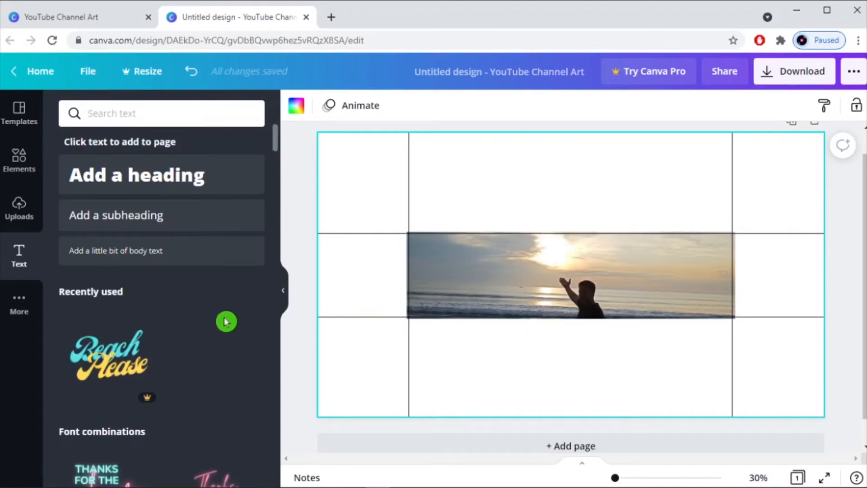
Step: Add the "HUGE SALE" font combination and shrink it to fit over the left part of the beach photo
scroll(225, 317, "down", 7)
left_click(233, 294)
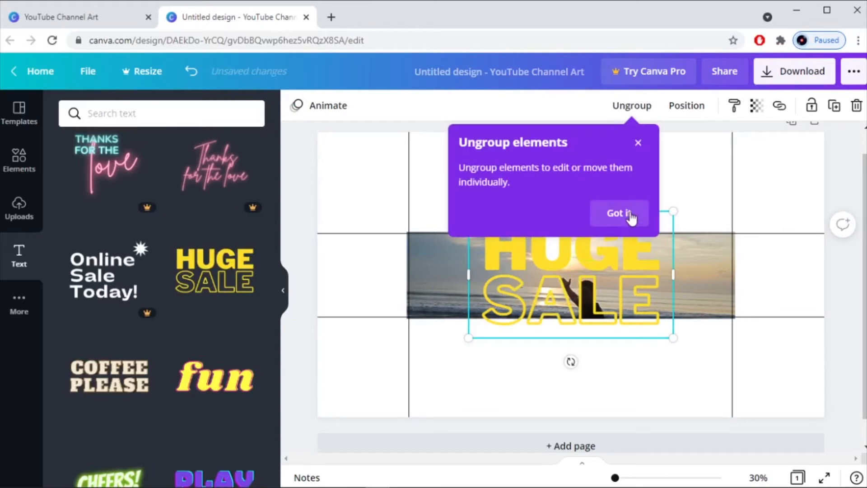
left_click(635, 219)
left_click_drag(552, 231, 495, 251)
left_click_drag(614, 350, 489, 288)
left_click(691, 269)
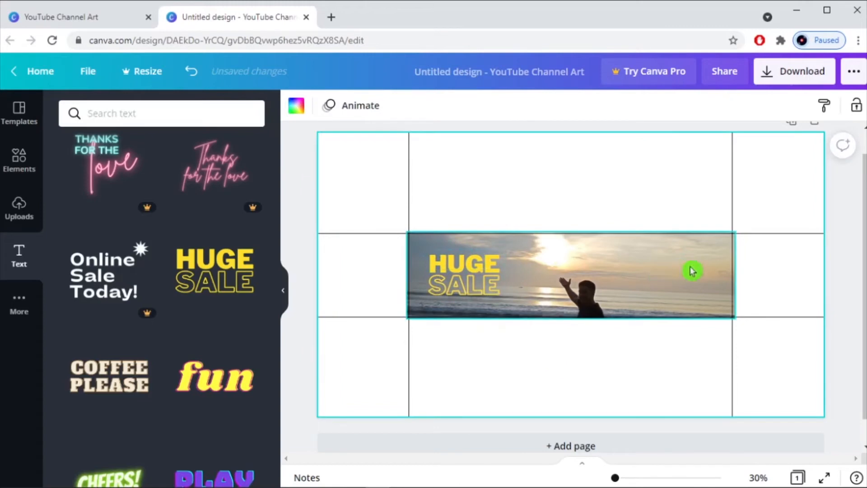
Step: Replace the word "HUGE" with "JEFF" and the word "SALE" with "ETC TV"
left_click(478, 271)
double_click(478, 271)
type("JEF")
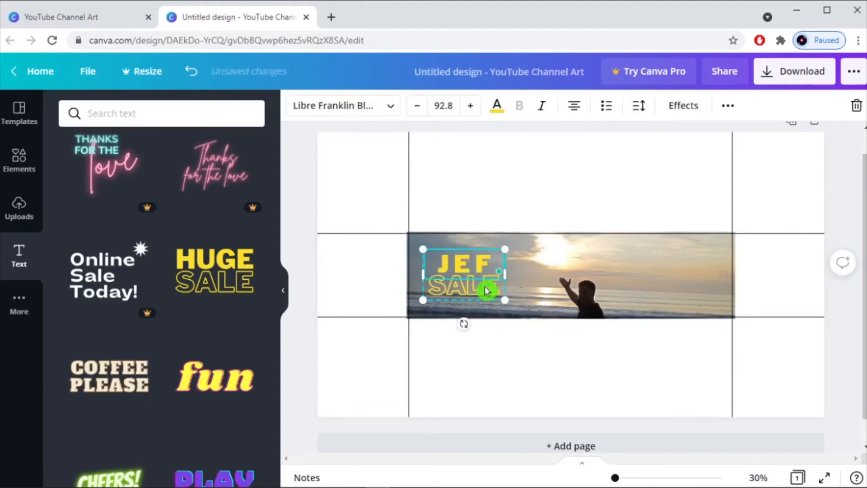
double_click(466, 283)
type("ETC TV")
left_click(548, 377)
Step: Ungroup the two text elements, widen "ETC TV" so it fits on one line and place it beneath "JEFF"
left_click(484, 289)
right_click(484, 290)
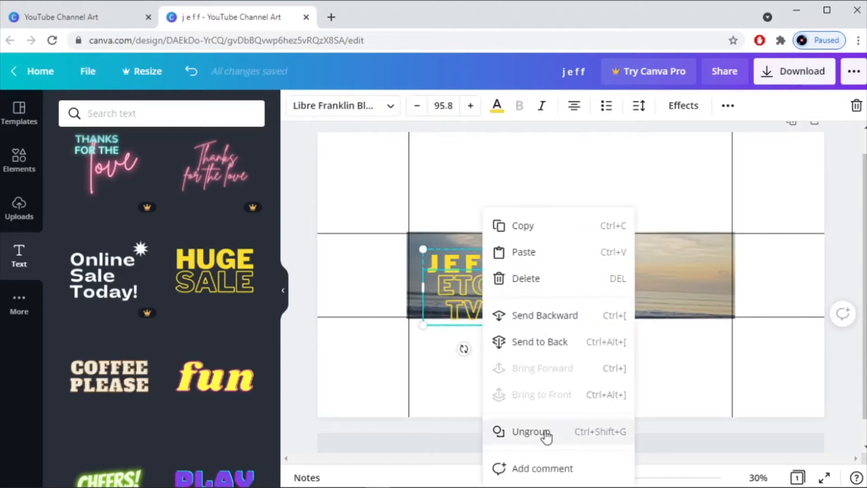
left_click(547, 433)
left_click(474, 289)
right_click(474, 289)
left_click(511, 431)
left_click(486, 264)
left_click_drag(479, 290, 537, 315)
left_click_drag(625, 351, 521, 298)
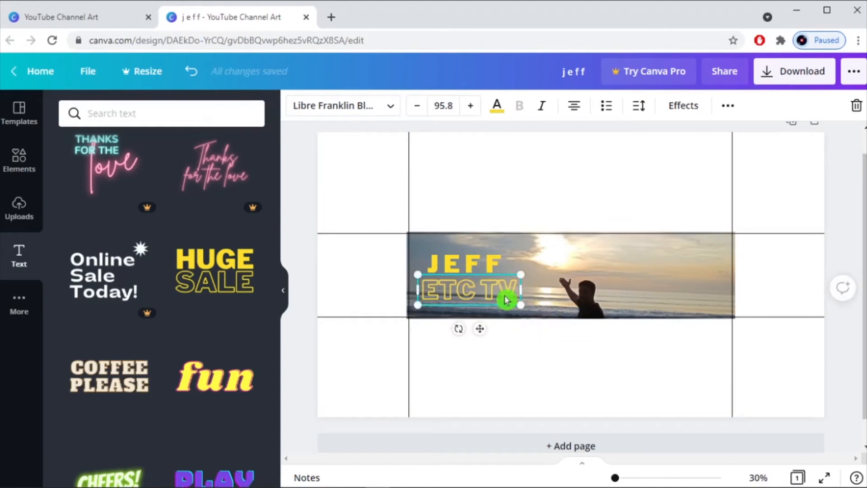
Step: Set the "ETC TV" font size to 60 and center the text closely beneath "JEFF"
left_click(444, 105)
type("60")
key("Return")
left_click(497, 352)
left_click(488, 291)
left_click_drag(521, 284, 510, 284)
left_click(537, 361)
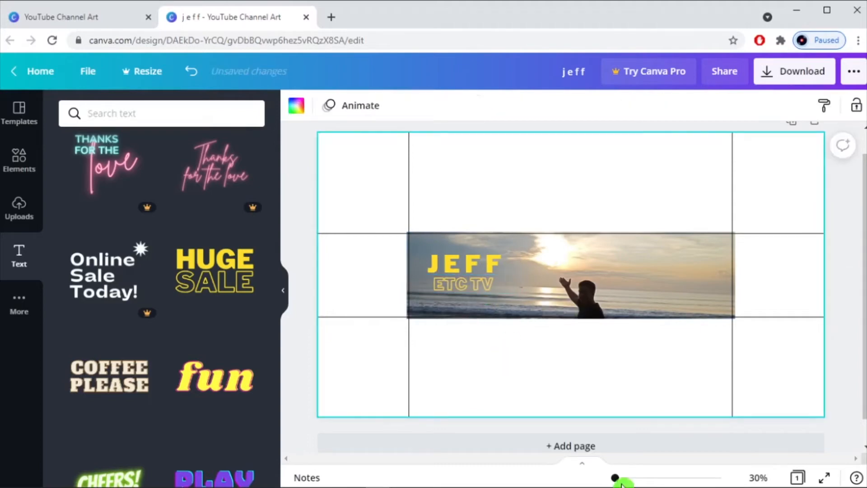
Step: Nudge "ETC TV" and "JEFF" slightly down on the photo and shrink the "ETC TV" text
left_click_drag(616, 478, 622, 478)
left_click_drag(503, 460, 448, 463)
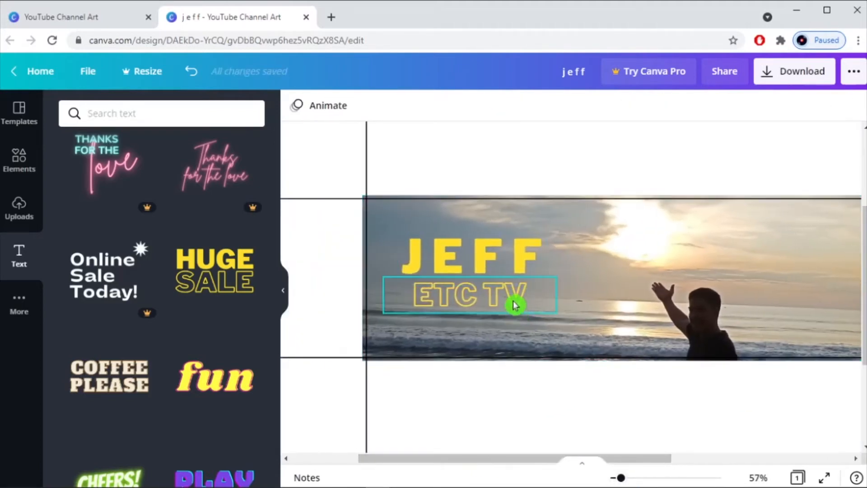
left_click_drag(519, 297, 521, 305)
left_click_drag(524, 259, 523, 267)
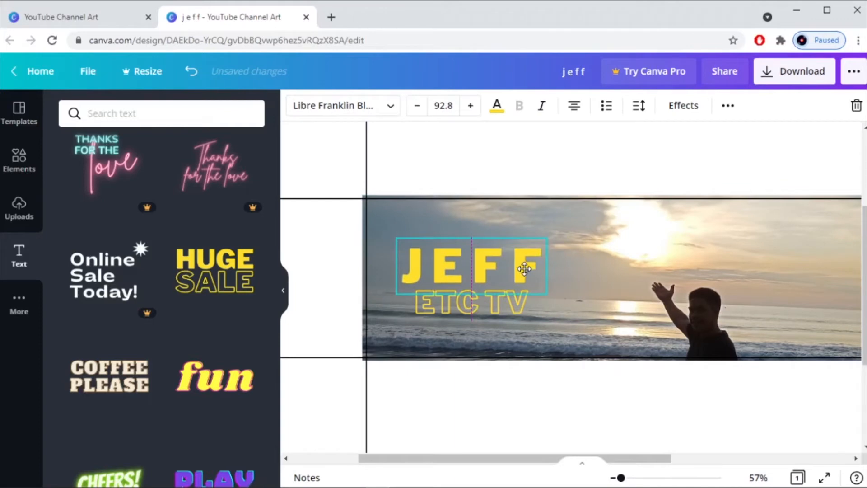
left_click(520, 303)
left_click_drag(558, 320, 541, 246)
Step: Remove the spaces between the letters of "JEFF"
left_click(507, 273)
left_click(519, 269)
key("BackSpace")
key("Left")
key("BackSpace")
key("BackSpace")
Step: Tilt "ETC TV" upward and arrange it just beneath "JEFF" near the photo's upper-left corner
left_click(548, 413)
left_click(578, 294)
left_click(523, 291)
left_click(575, 272, "shift")
left_click(558, 255)
left_click_drag(527, 278, 536, 294)
left_click_drag(565, 248, 526, 275)
left_click(551, 389)
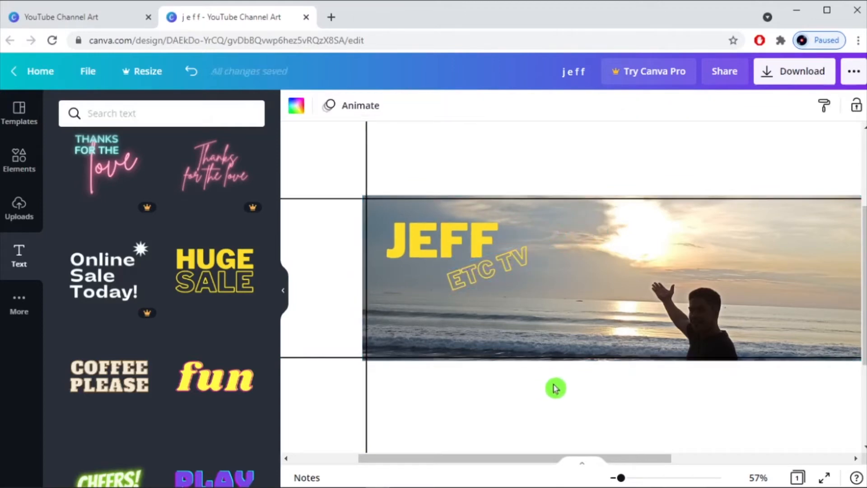
Step: Recolor the "JEFF" text in light blue from the default colors
double_click(485, 240)
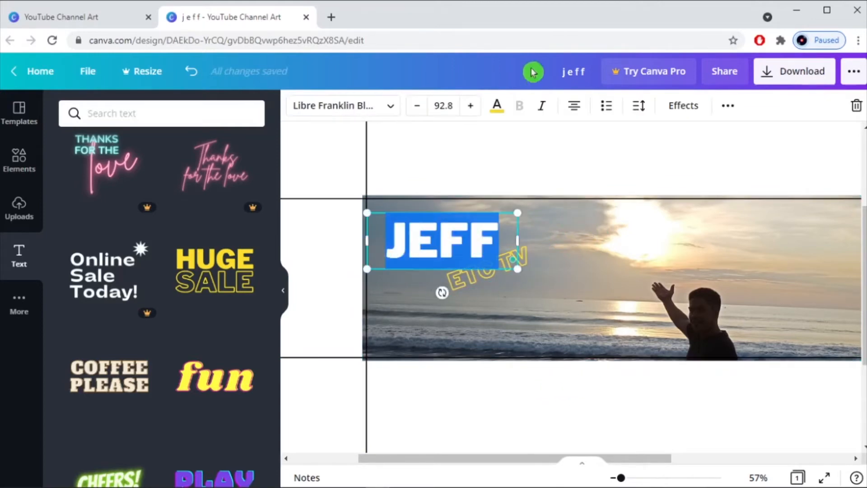
left_click(497, 106)
scroll(144, 402, "down", 2)
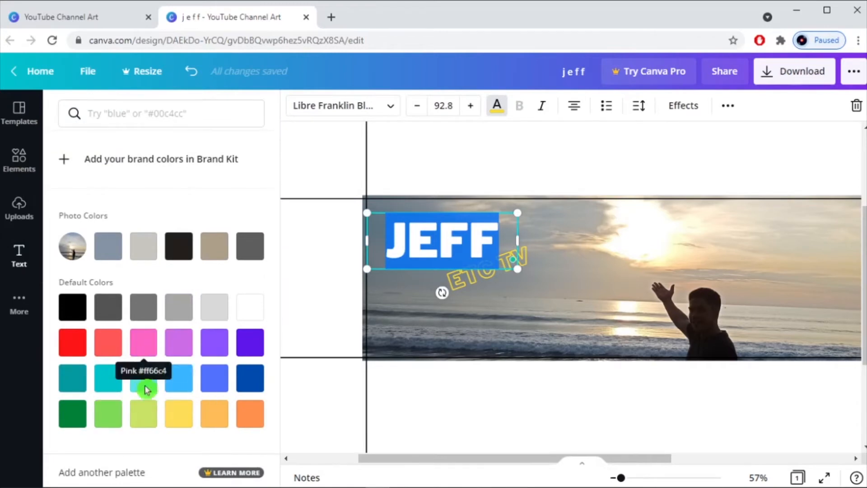
left_click(180, 384)
left_click(434, 390)
left_click(555, 330)
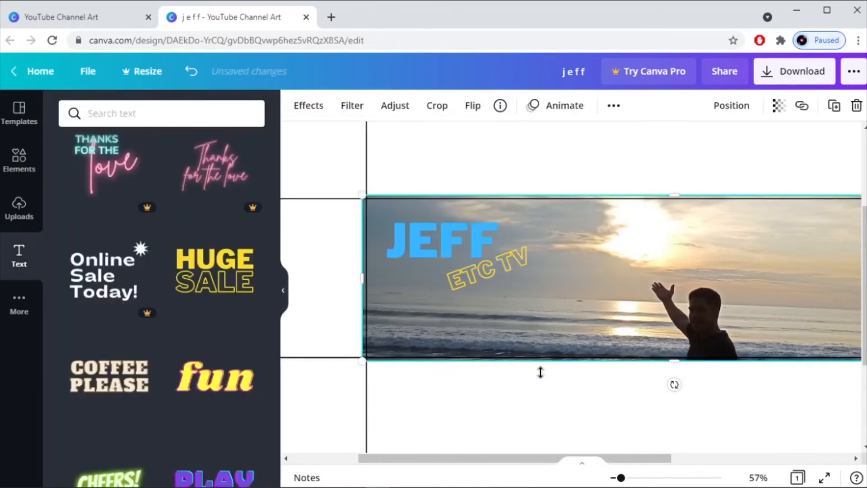
Step: Recolor the tilted "ETC TV" text in dark teal from the default colors
double_click(509, 267)
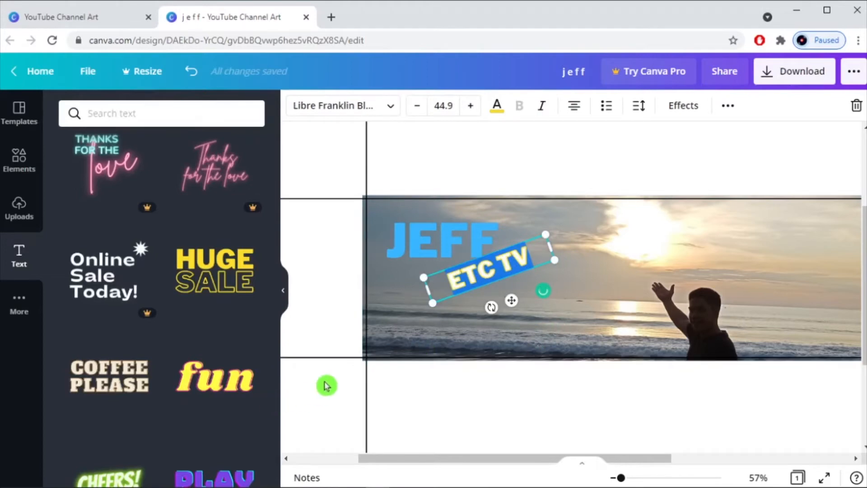
left_click(497, 105)
scroll(136, 316, "down", 2)
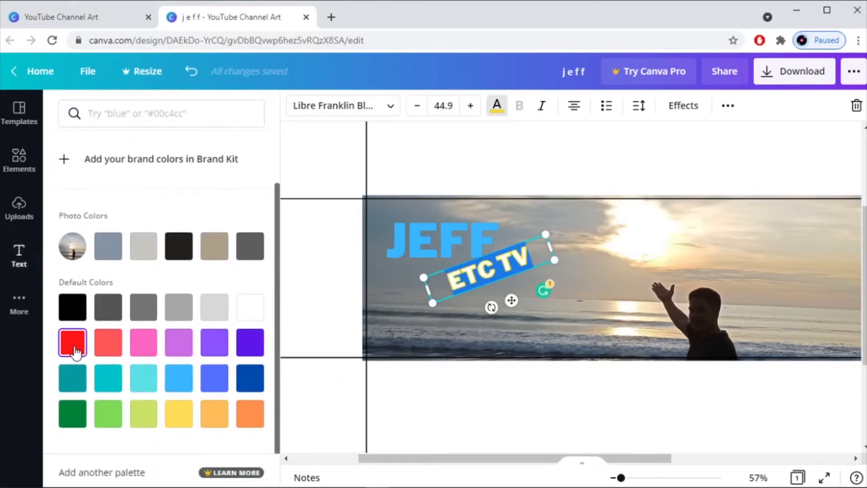
left_click(71, 343)
left_click(406, 401)
left_click(610, 312)
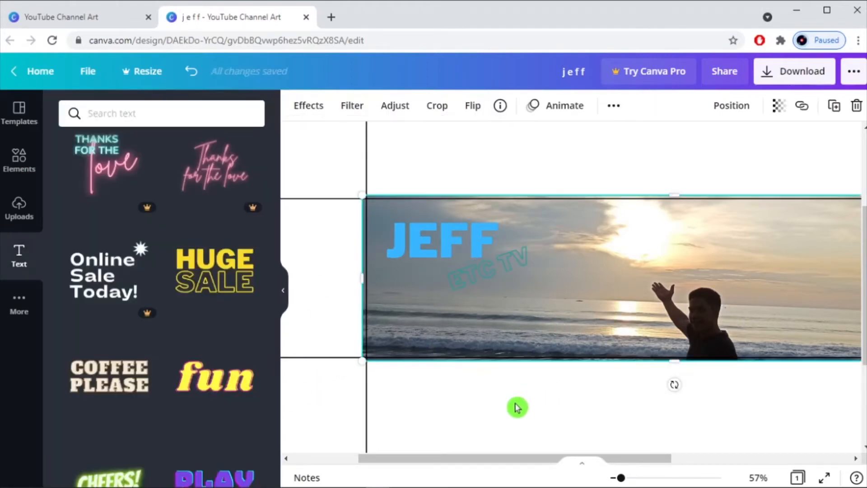
Step: Recolor the "ETC TV" text in lime green from the default colors
left_click(507, 273)
left_click(511, 264)
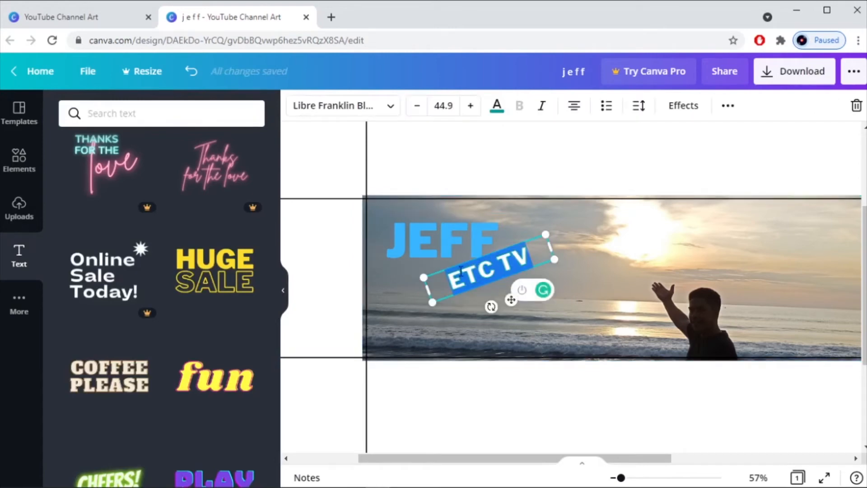
left_click(497, 106)
scroll(181, 406, "down", 2)
left_click(143, 412)
left_click(602, 248)
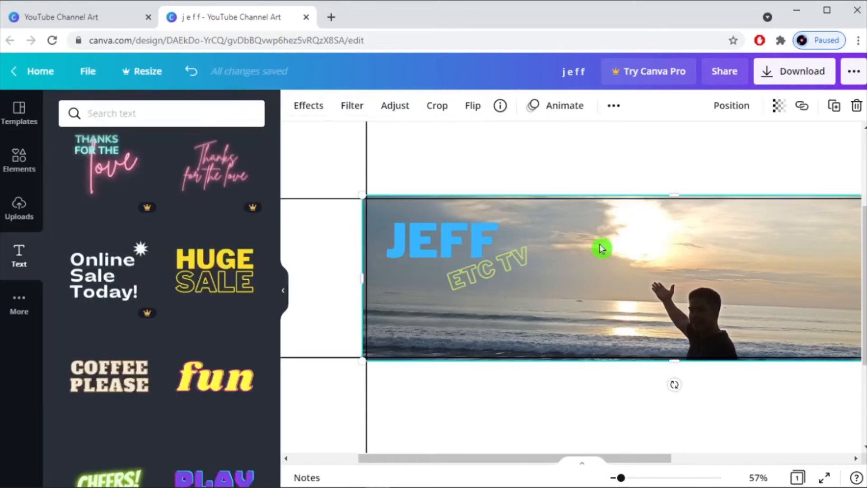
Step: Try the Lovelo font on the "JEFF" text and undo the font change
left_click(461, 247)
left_click(461, 244)
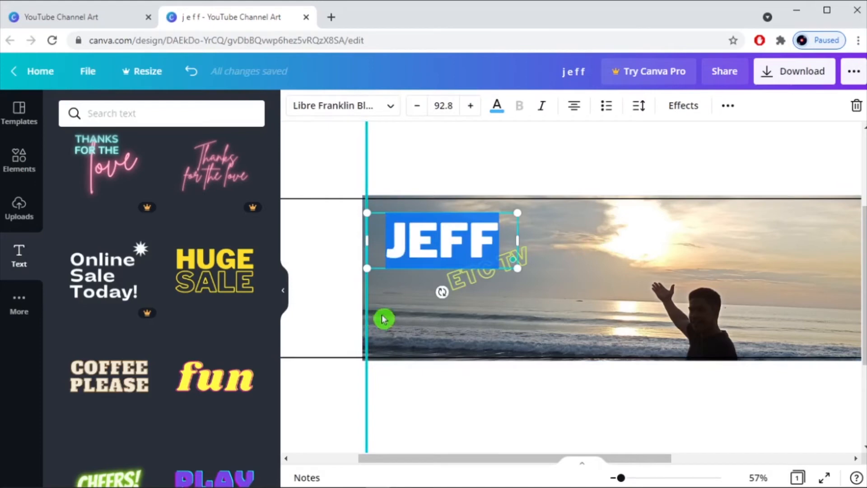
left_click(391, 105)
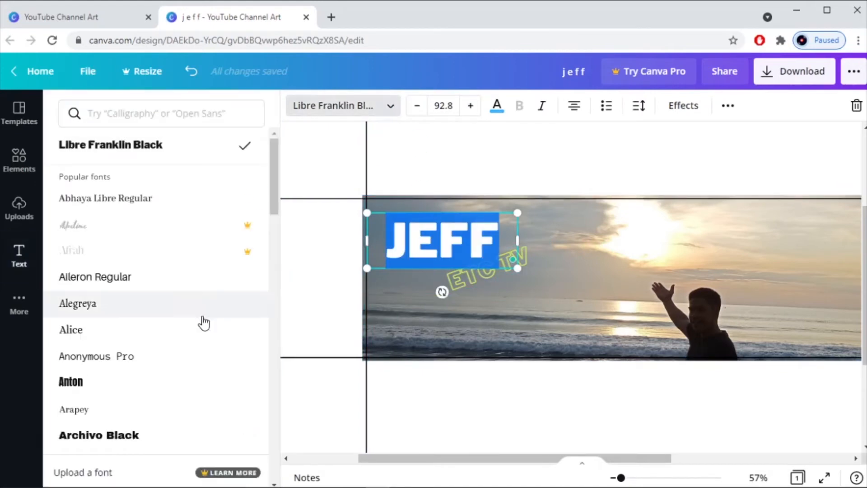
scroll(131, 339, "down", 10)
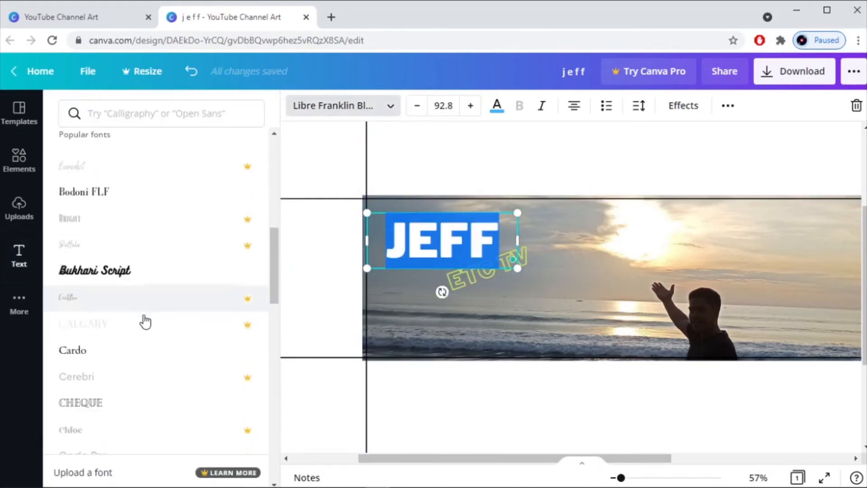
scroll(140, 316, "down", 10)
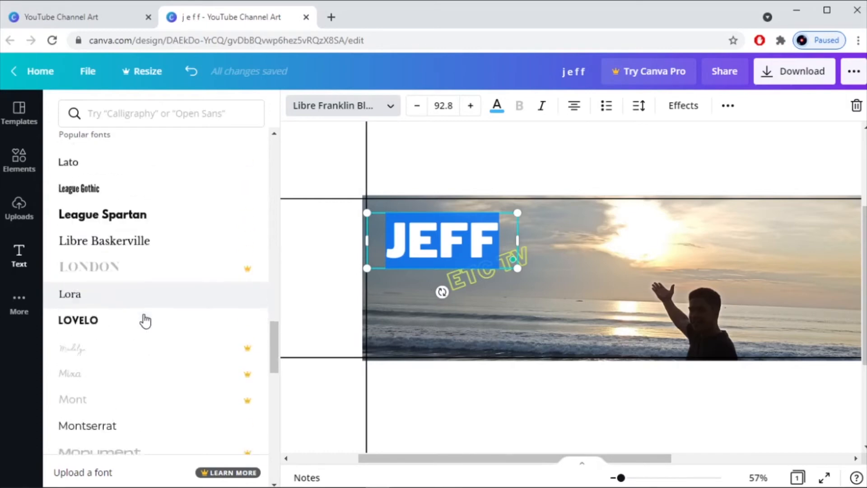
left_click(134, 310)
left_click(526, 300)
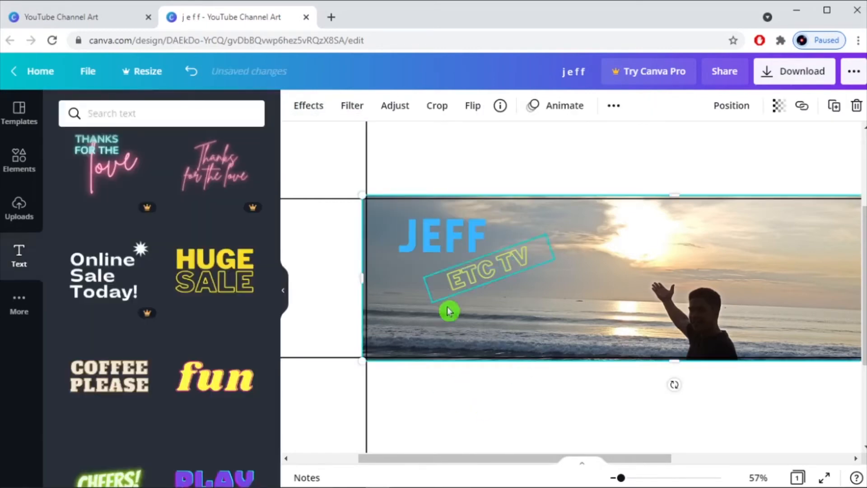
left_click(192, 77)
left_click(524, 377)
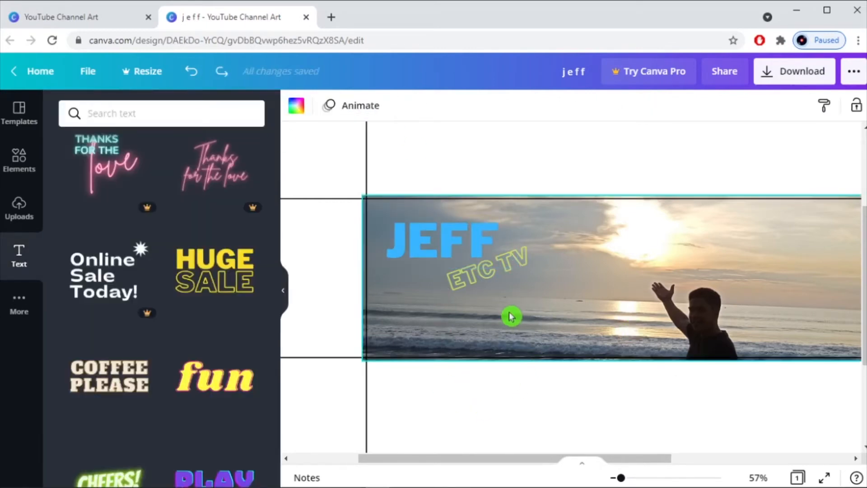
Step: Straighten "ETC TV" horizontally beneath "JEFF" and recolor "JEFF" in the same lime green
left_click(482, 287)
left_click_drag(491, 307, 478, 312)
left_click(391, 238)
left_click(391, 239)
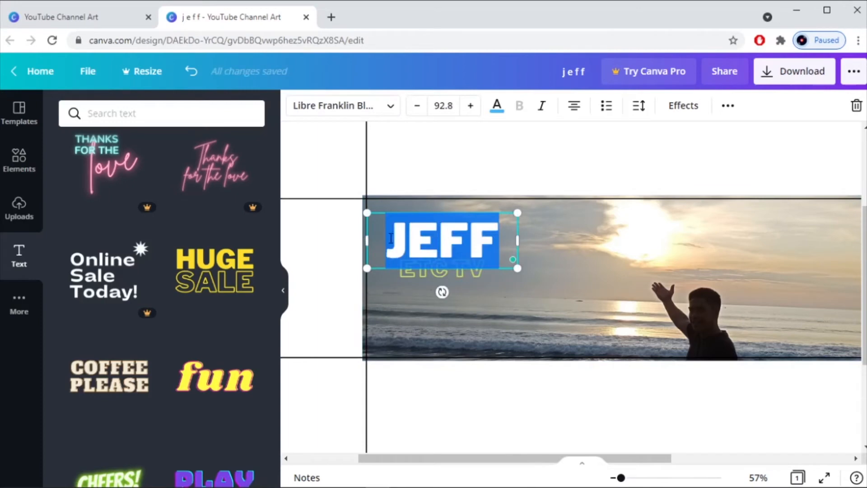
left_click(497, 105)
left_click(178, 173)
left_click(506, 309)
left_click(447, 270)
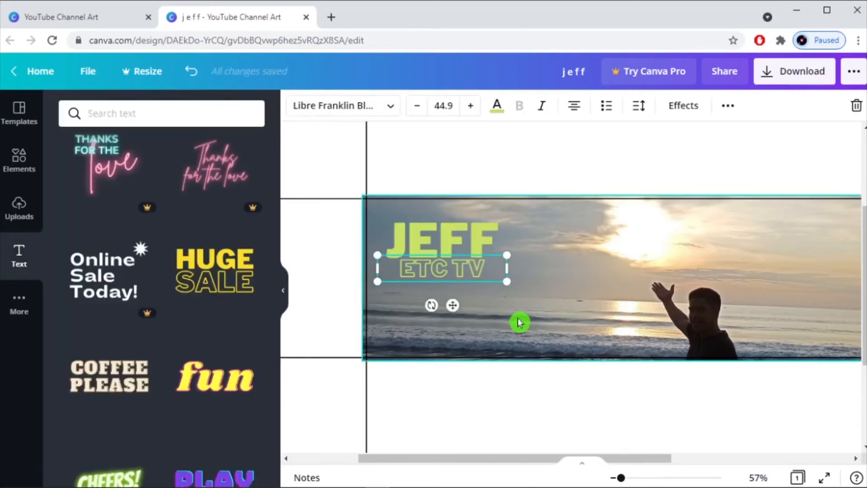
left_click(558, 389)
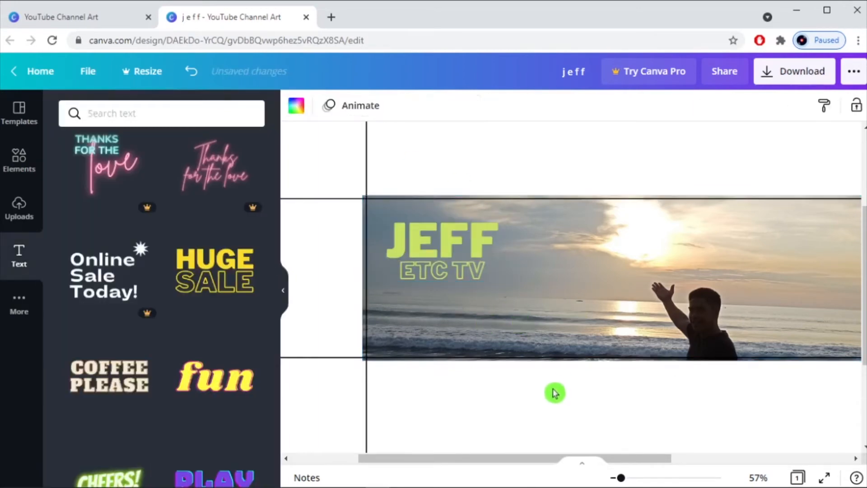
Step: Set the "ETC TV" font size to 60 so it spans the width of "JEFF"
left_click(473, 278)
double_click(490, 273)
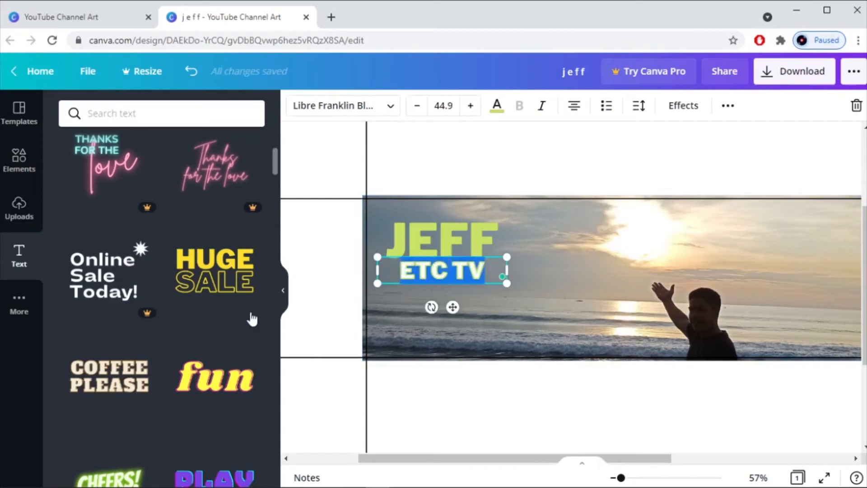
left_click(452, 105)
type("60")
key("Return")
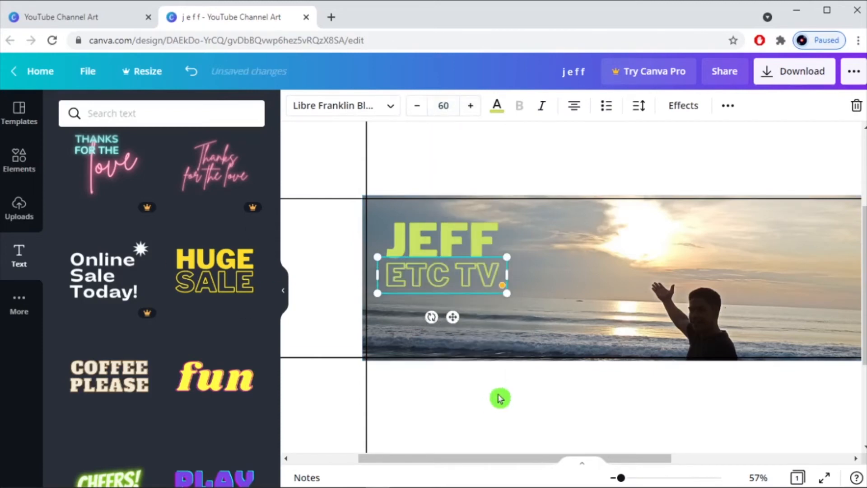
left_click(500, 397)
left_click(489, 283)
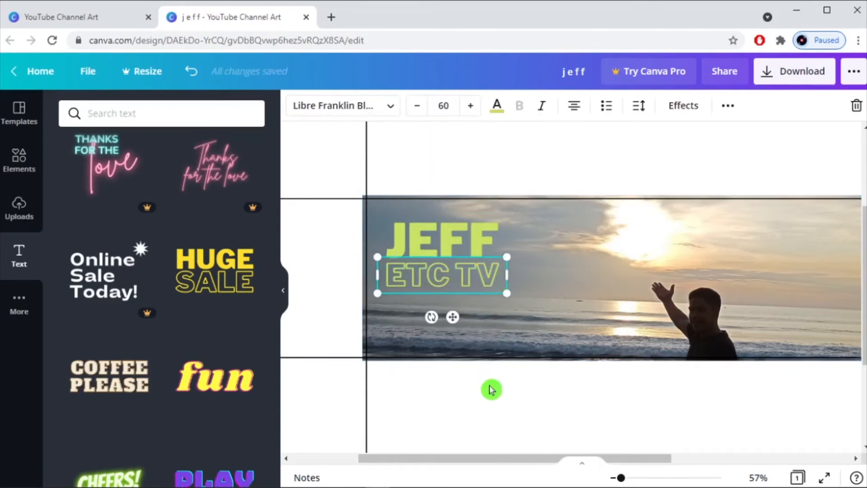
left_click(492, 389)
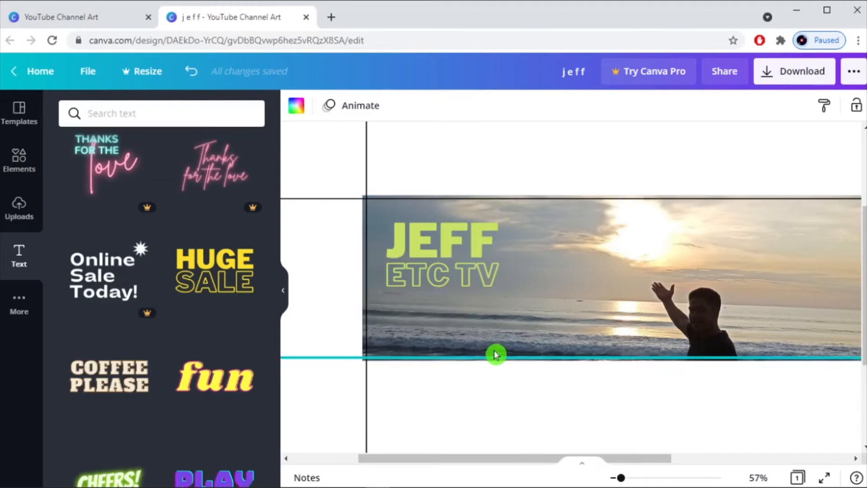
Step: Group "JEFF" and "ETC TV" and move the group toward the vertical middle of the photo, left of the person
left_click_drag(507, 310, 482, 242)
right_click(482, 242)
left_click(531, 466)
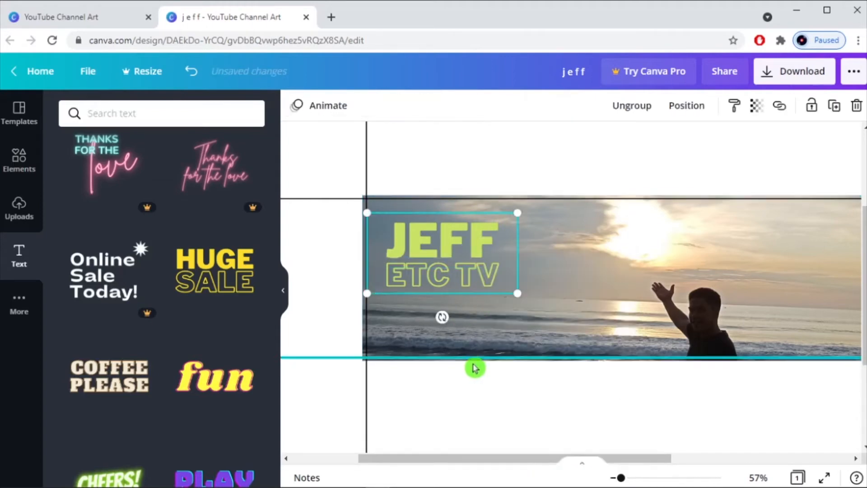
left_click_drag(465, 281, 472, 300)
left_click_drag(468, 336, 516, 308)
left_click(574, 402)
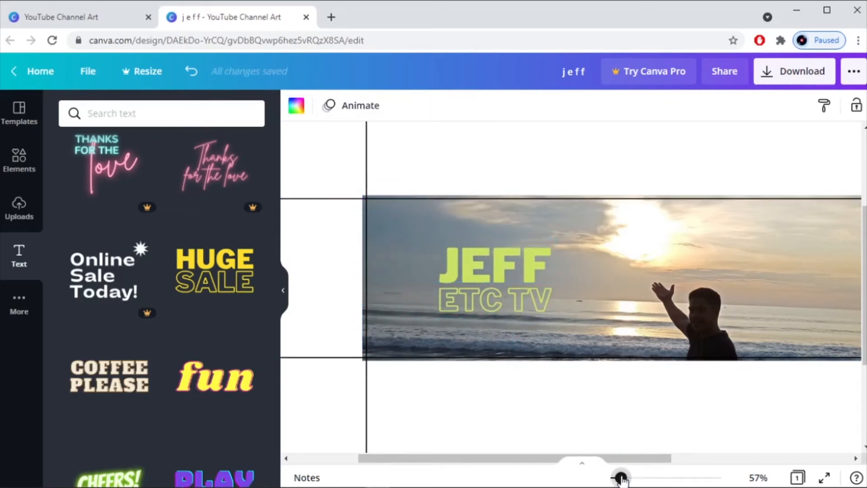
Step: Browse the font combinations and add the "Fab at Fifty!" script combination to the design
left_click_drag(622, 479, 618, 479)
left_click_drag(673, 460, 721, 461)
left_click(710, 279)
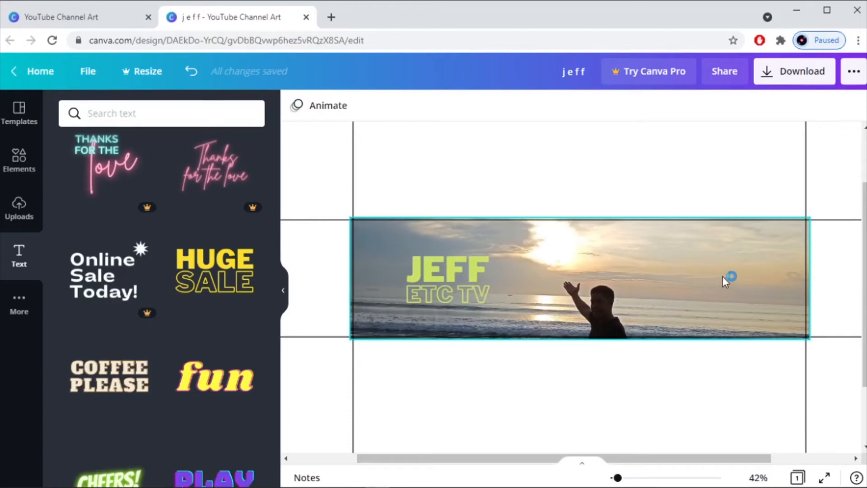
scroll(139, 389, "down", 4)
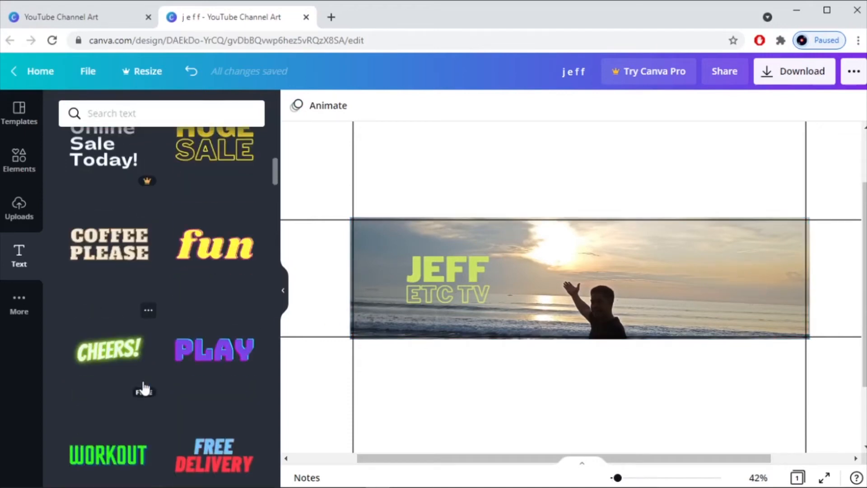
scroll(144, 388, "up", 5)
scroll(142, 385, "up", 4)
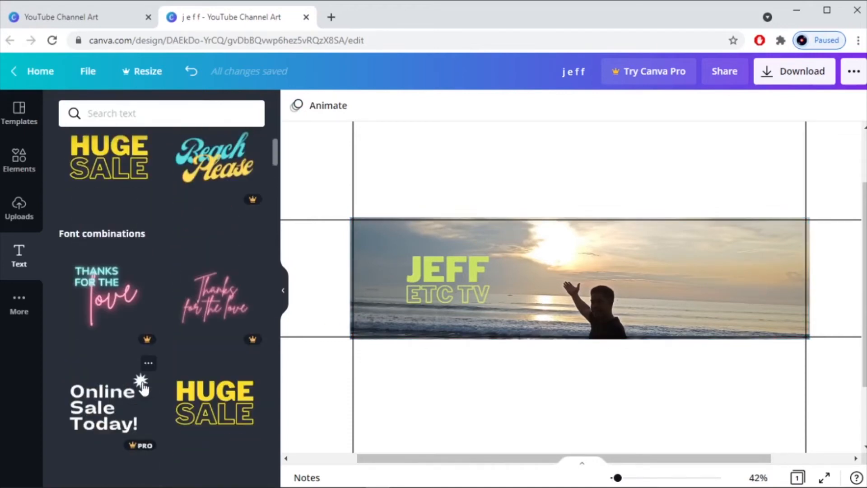
scroll(143, 385, "down", 8)
scroll(136, 389, "down", 15)
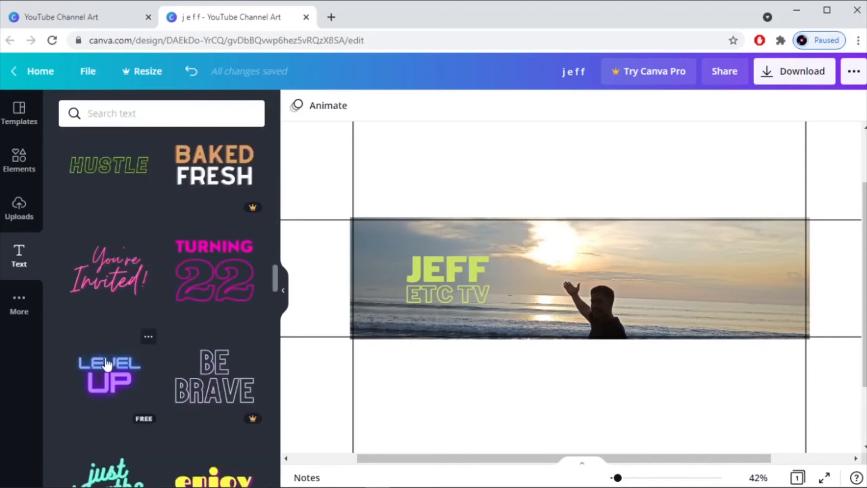
scroll(118, 361, "up", 3)
scroll(111, 357, "down", 10)
scroll(109, 359, "down", 12)
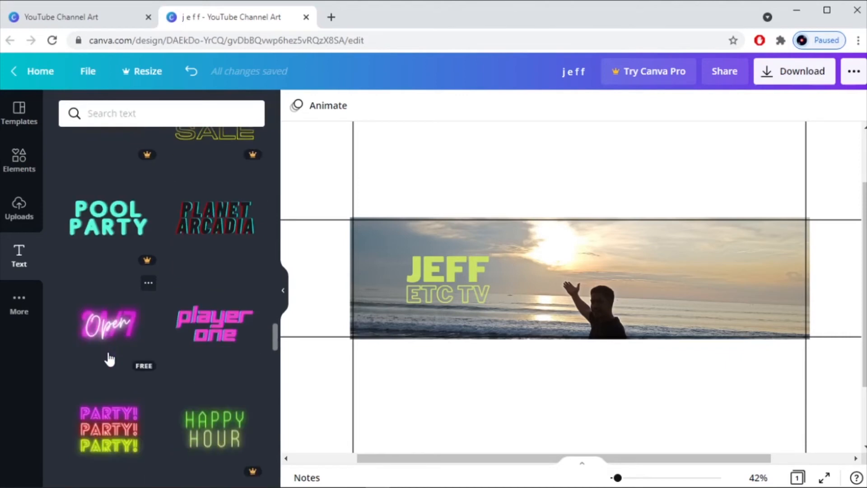
scroll(109, 360, "down", 10)
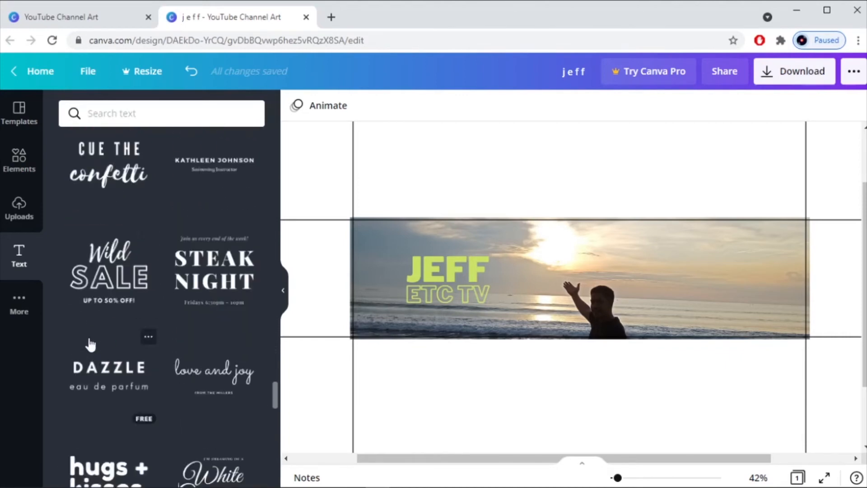
scroll(94, 345, "down", 5)
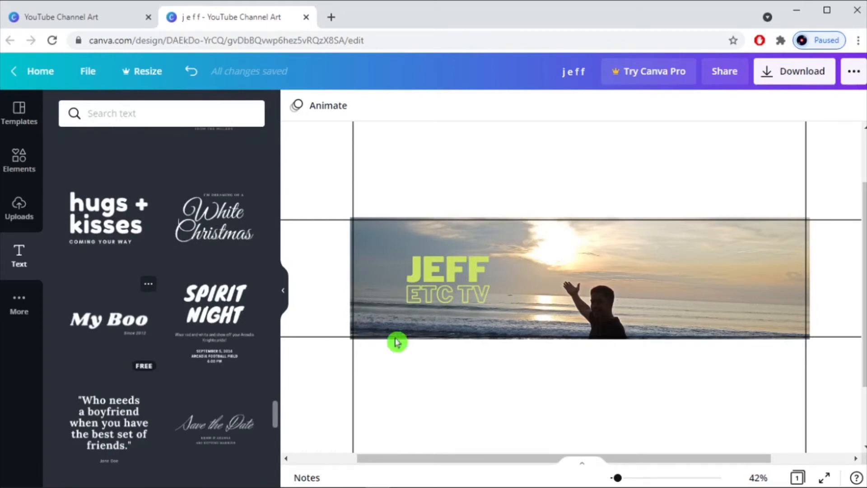
scroll(177, 447, "down", 3)
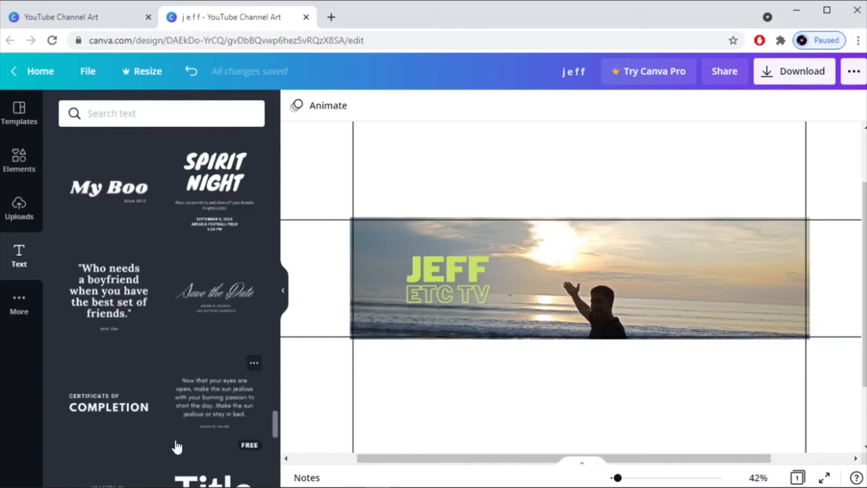
scroll(177, 447, "down", 3)
left_click(108, 307)
Step: Shrink the "Fab at Fifty!" combination, place it over the photo's right part and select its script line
left_click_drag(461, 336, 556, 310)
left_click_drag(635, 255, 734, 271)
left_click(706, 389)
left_click(698, 277)
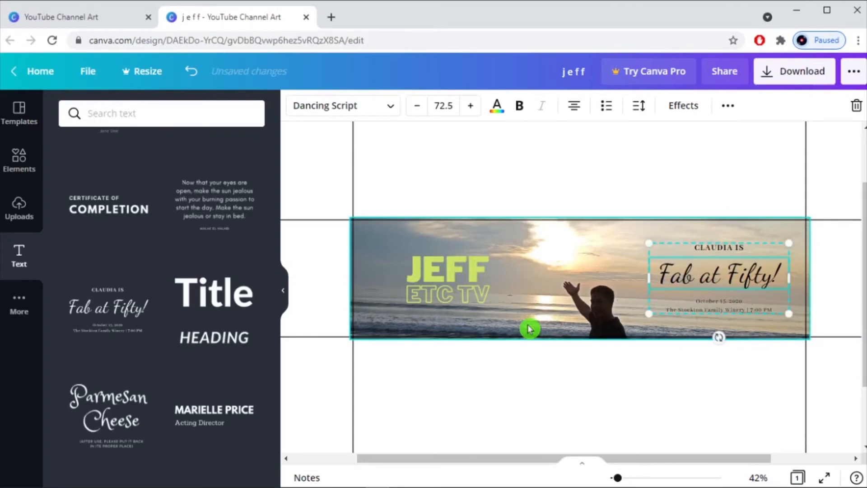
Step: Shift the "JEFF" / "ETC TV" group slightly left on the photo and deselect it
left_click_drag(445, 297, 436, 296)
left_click(626, 395)
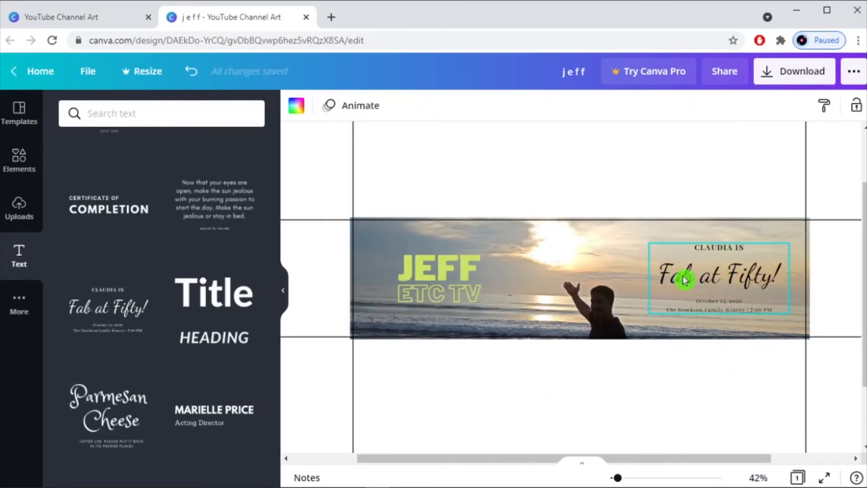
left_click(717, 311)
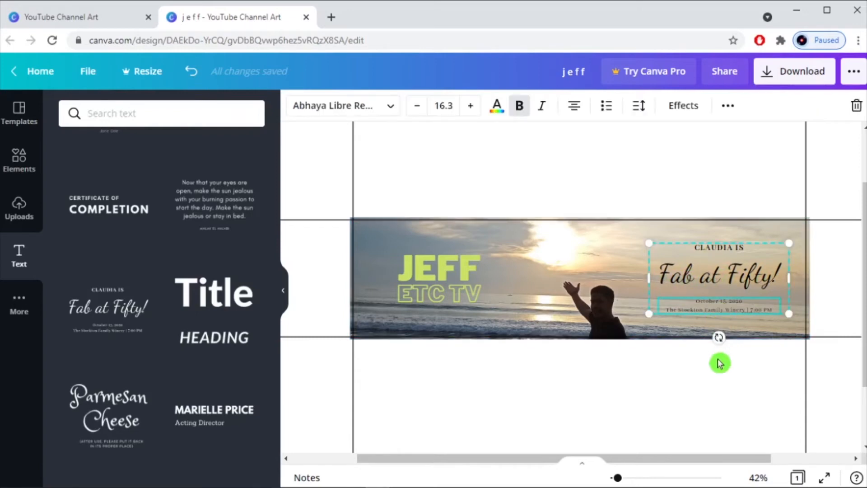
left_click(767, 364)
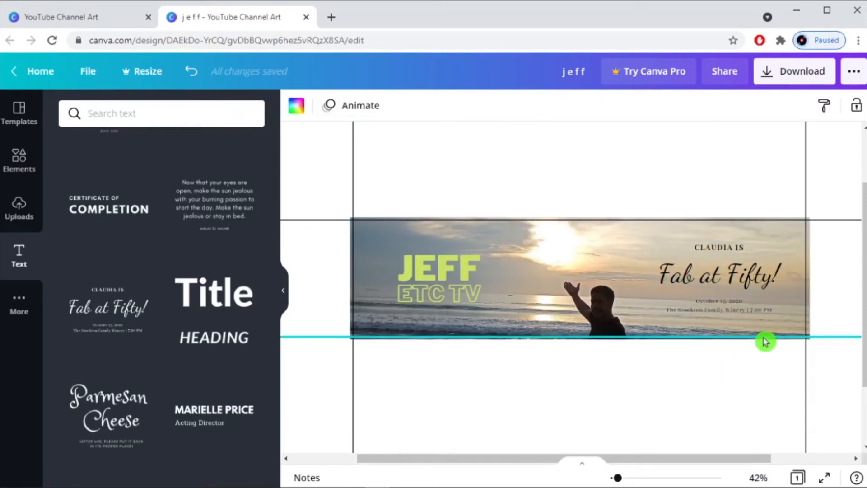
Step: Replace the small heading above the script line with "WELCOME TO MY CHANNEL"
double_click(736, 248)
type("WELCOME")
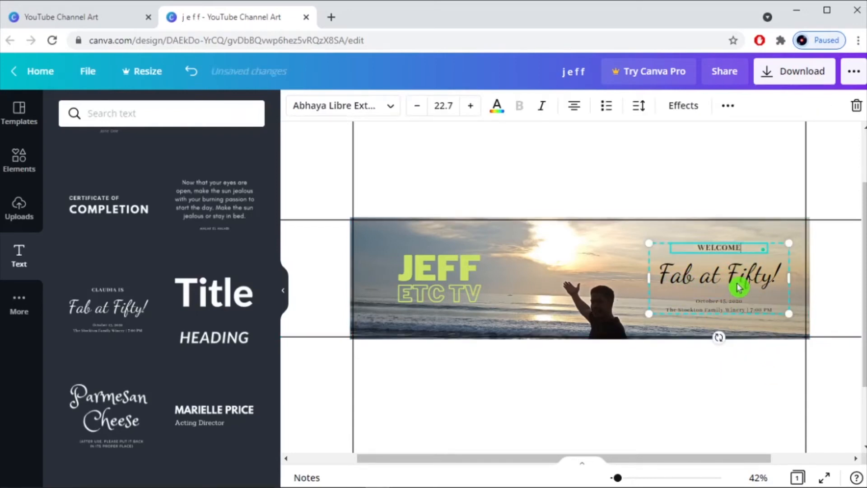
type(" TO MY CHANNEL")
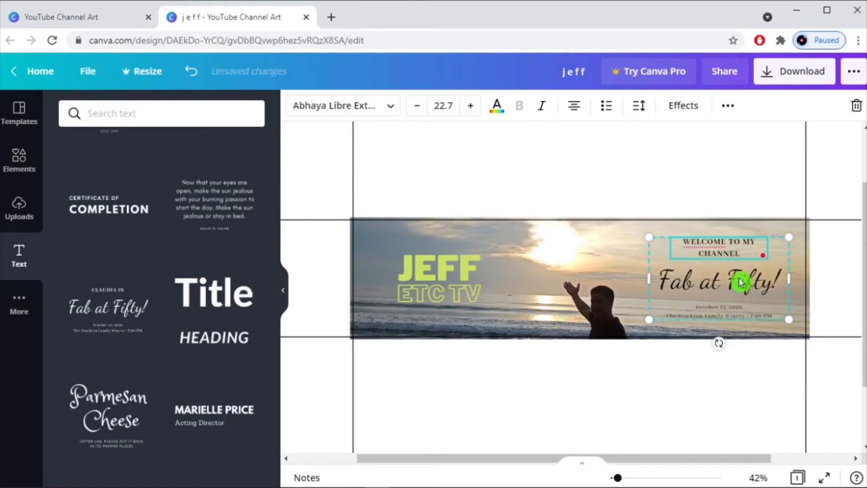
left_click(711, 278)
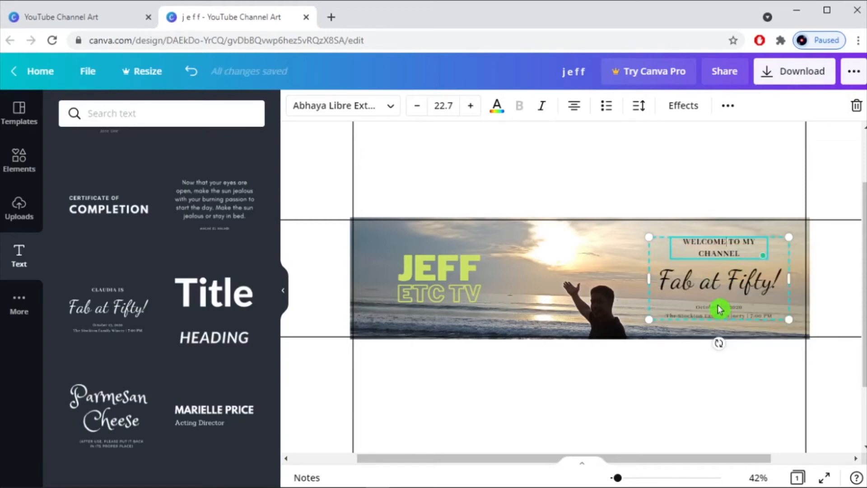
Step: Replace the script line "Fab at Fifty!" with "Tips, Ideas and Travels"
left_click(725, 292)
key("Home")
key("shift+Right")
key("shift+Right")
key("shift+Right")
key("shift+Right")
key("shift+Right")
key("shift+Right")
key("shift+Right")
key("shift+Right")
key("shift+Right")
key("shift+Right")
key("shift+Right")
key("shift+Right")
type("Tips, Ideas")
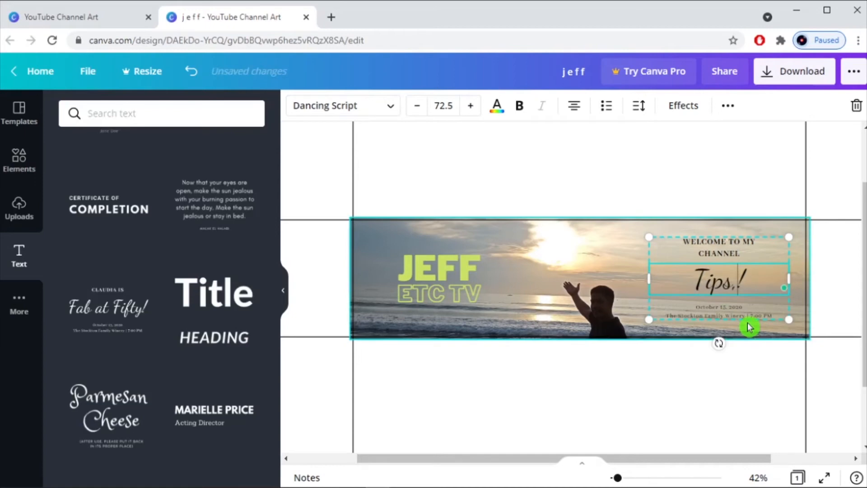
key("Delete")
type("and Travels")
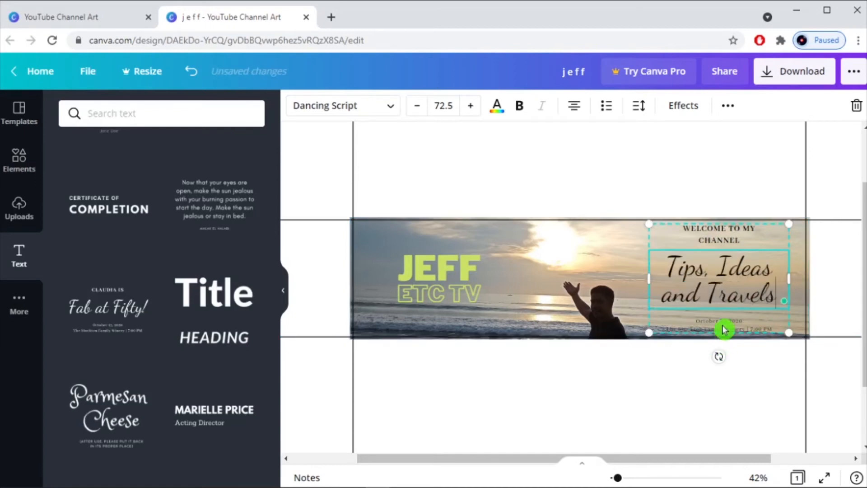
Step: Remove the date and venue lines from the welcome text group and center the group vertically on the photo
key("Escape")
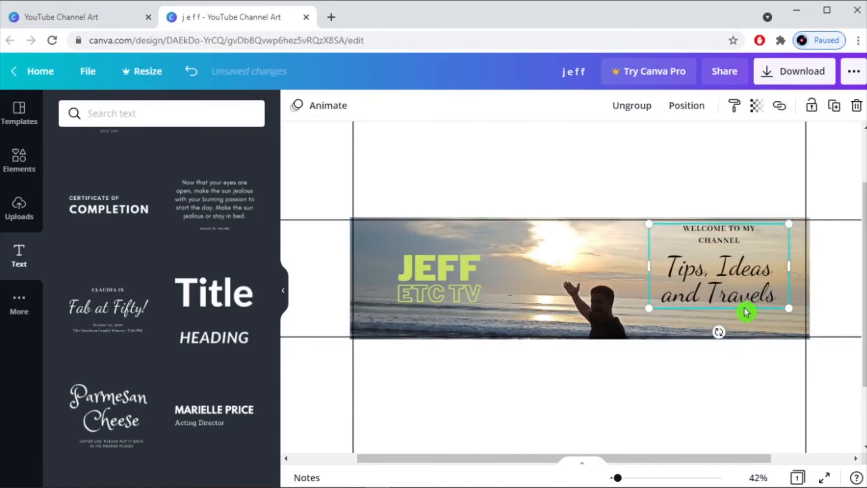
left_click_drag(724, 281, 723, 292)
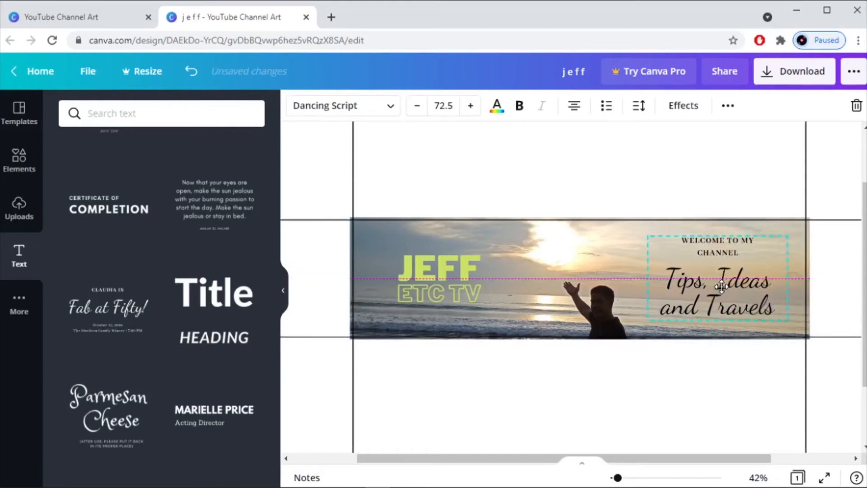
Step: Change the color of the "JEFF" text to black
left_click(448, 270)
double_click(448, 270)
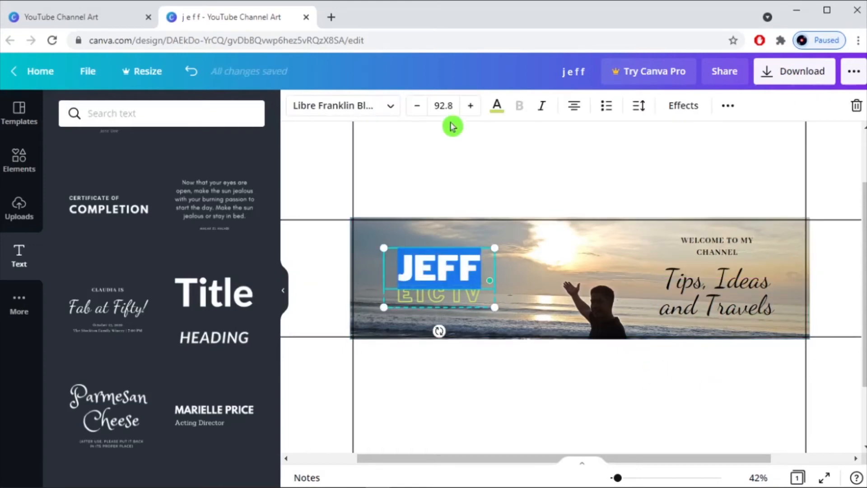
left_click(497, 105)
left_click(108, 173)
Step: Change the color of the outlined "ETC TV" text to black and deselect the group
left_click(467, 302)
double_click(468, 298)
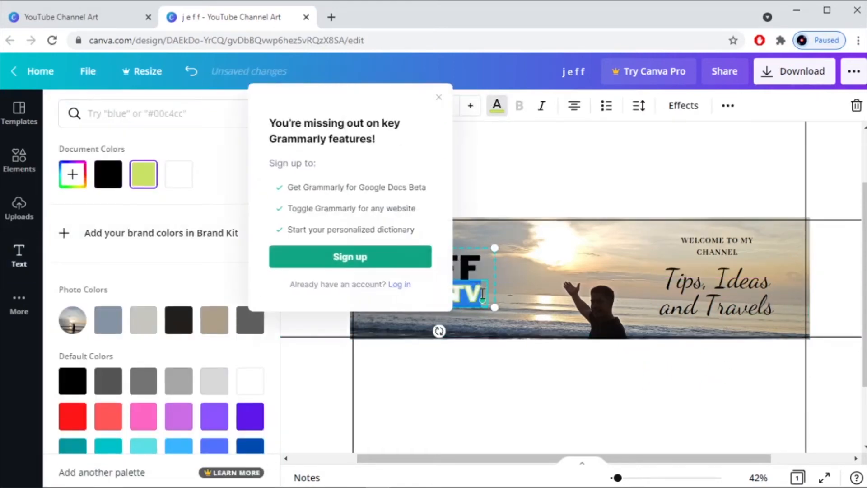
left_click(481, 325)
left_click(516, 387)
left_click(432, 296)
double_click(432, 296)
left_click(497, 106)
left_click(108, 174)
left_click(529, 376)
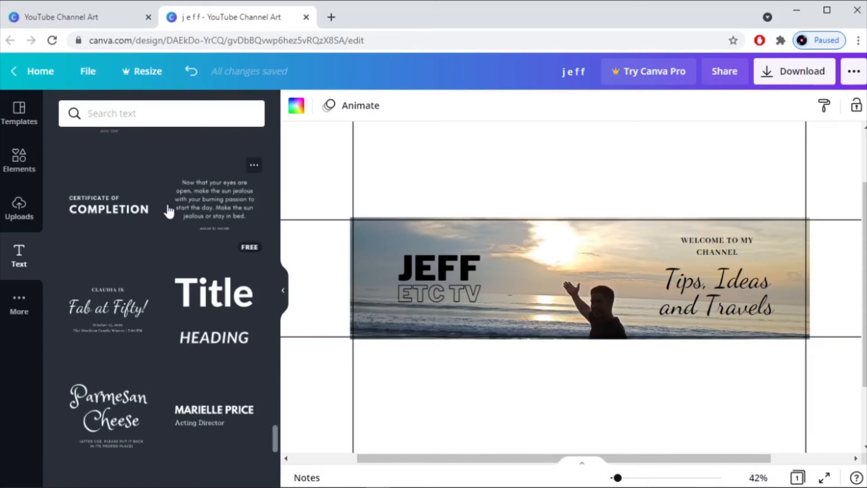
Step: Try the round green leaf graphic from the elements over the middle of the photo and delete it
scroll(162, 230, "down", 5)
left_click(17, 171)
scroll(213, 320, "down", 4)
scroll(259, 311, "up", 4)
left_click(262, 298)
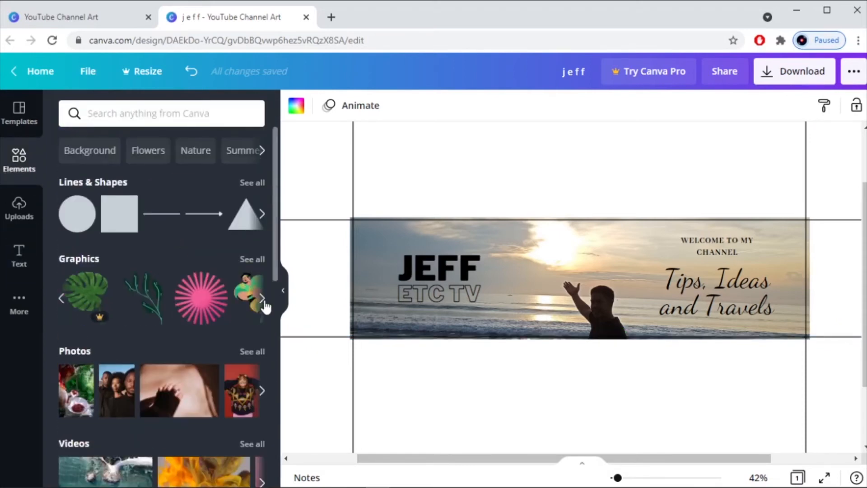
left_click(75, 302)
left_click_drag(587, 265, 572, 234)
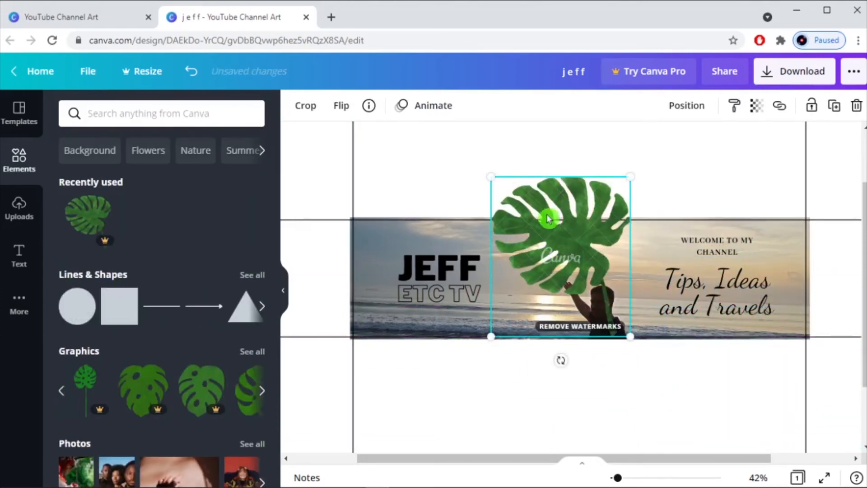
key("Delete")
Step: Try the dark green branch graphic over the photo and delete it
left_click(148, 396)
left_click(566, 356)
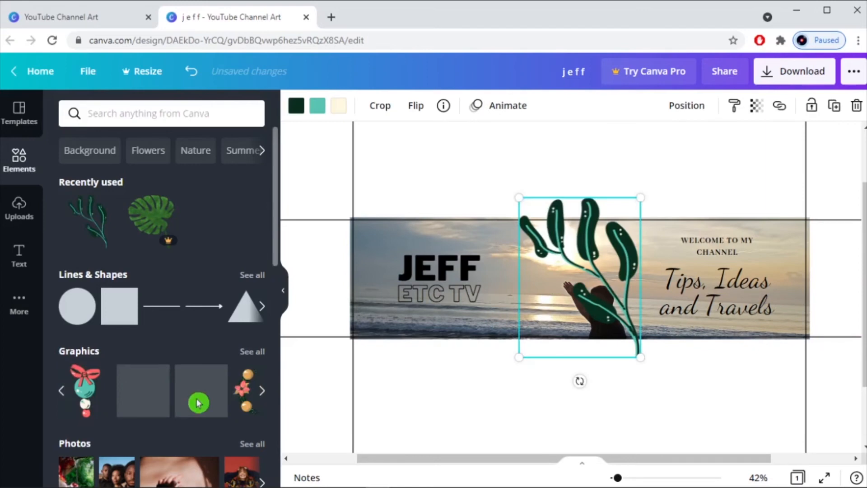
key("Delete")
Step: Browse the featured graphics in both directions and try the purple flower graphic on the design
left_click(265, 398)
left_click(265, 398)
left_click(265, 397)
left_click(265, 399)
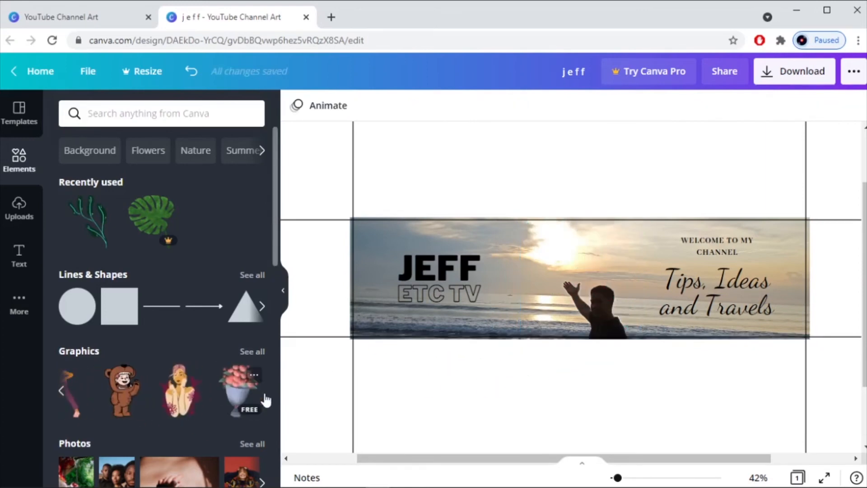
left_click(61, 392)
left_click(61, 392)
left_click(61, 392)
left_click(61, 392)
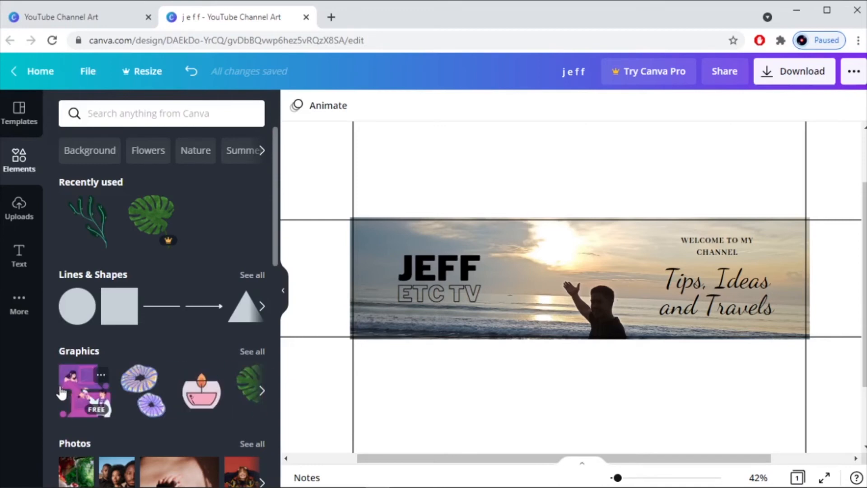
left_click(141, 389)
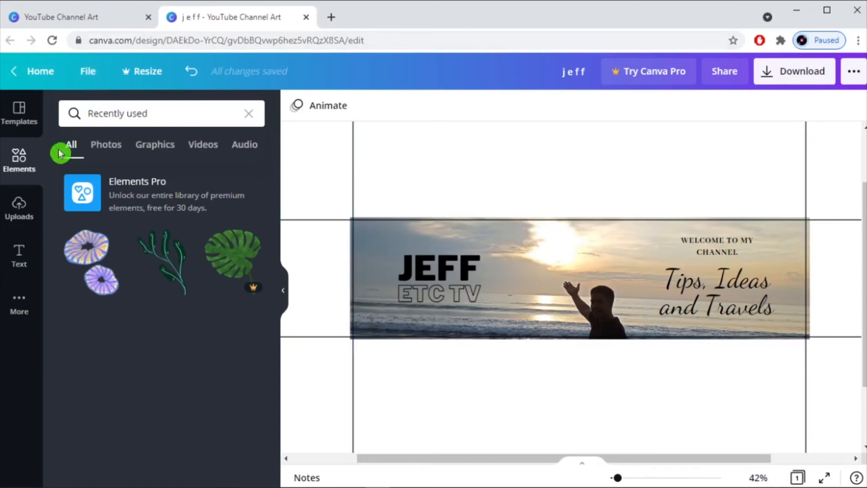
Step: Look through the photo, graphic, video and audio categories of the recently used elements
left_click(110, 148)
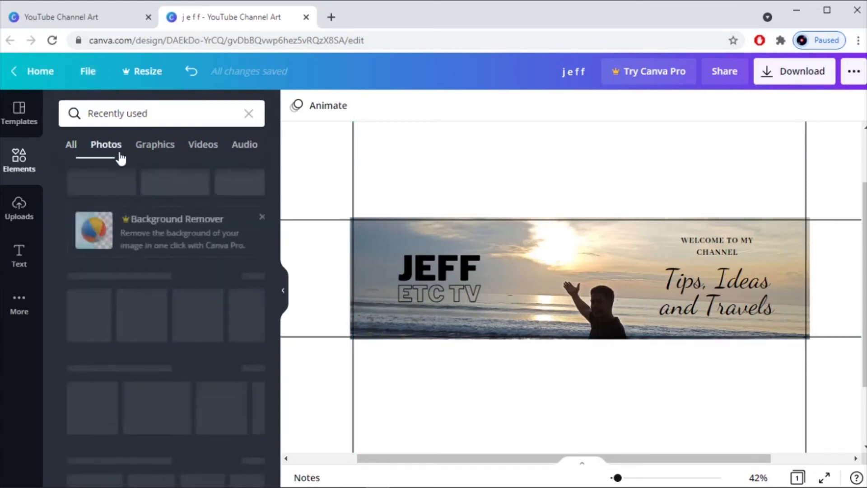
left_click(159, 151)
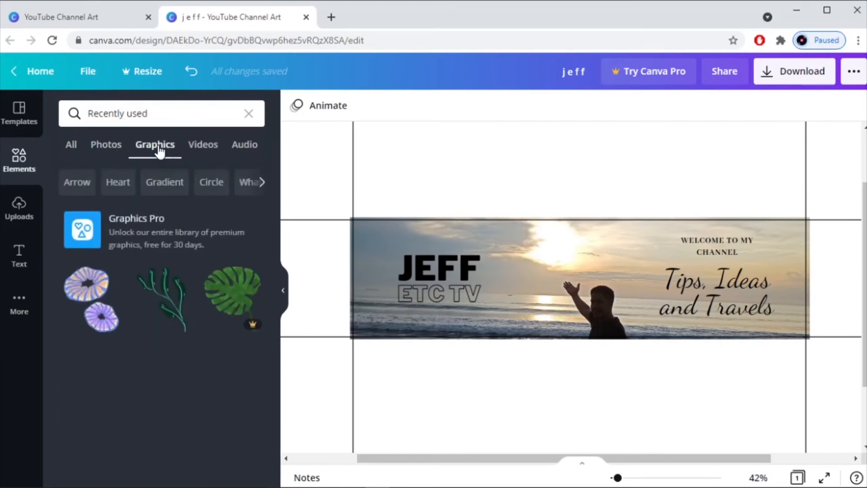
left_click(207, 153)
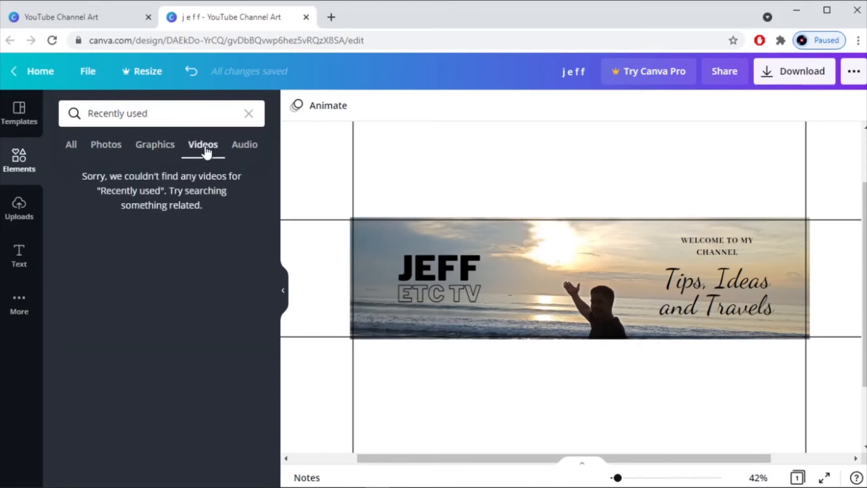
left_click(240, 154)
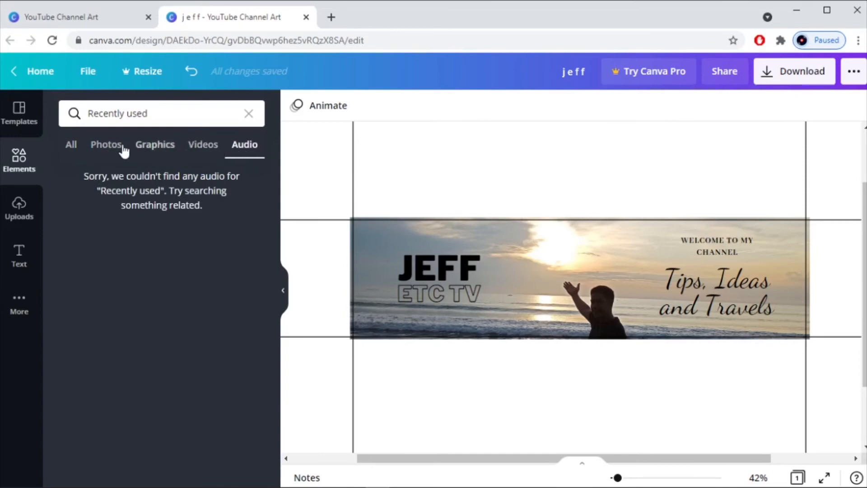
left_click(72, 146)
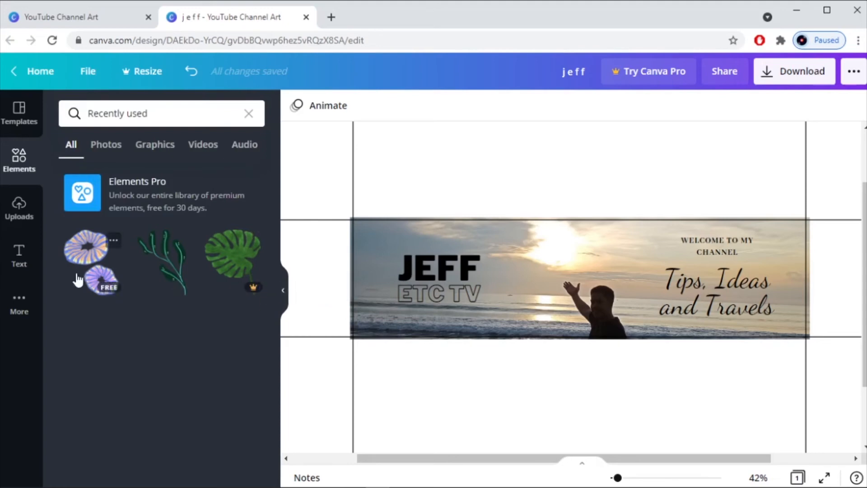
Step: Save the current channel art design
left_click(88, 74)
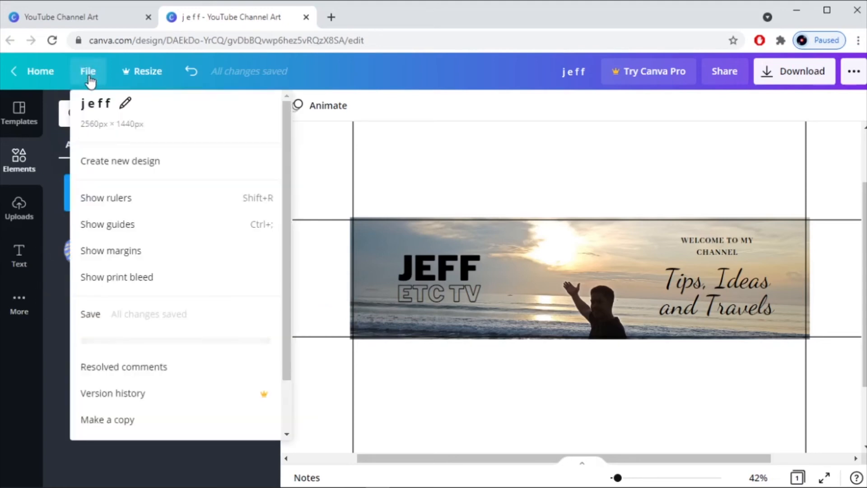
left_click(90, 319)
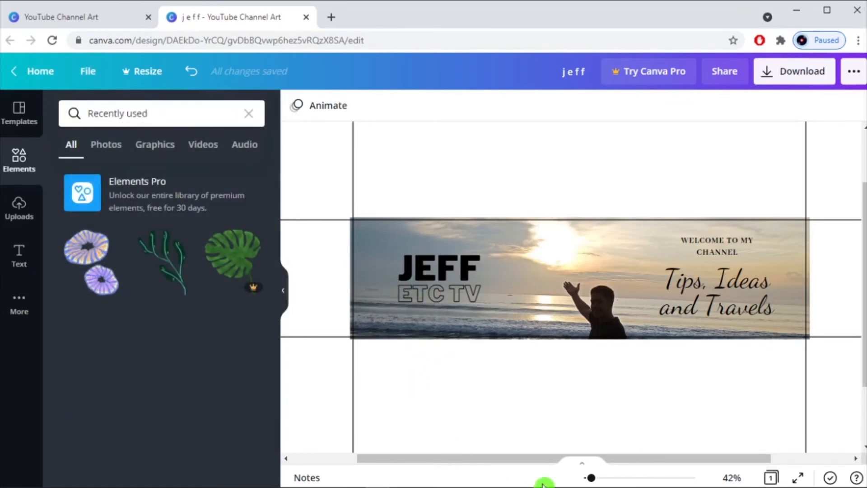
Step: Move the photo to the page's left edge, enlarge it to the full page width and shift it up behind the text
left_click_drag(592, 478, 589, 479)
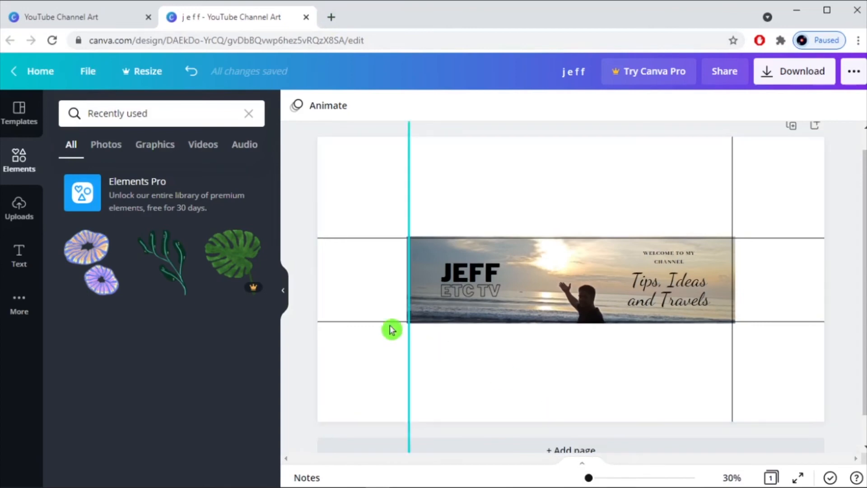
left_click(426, 284)
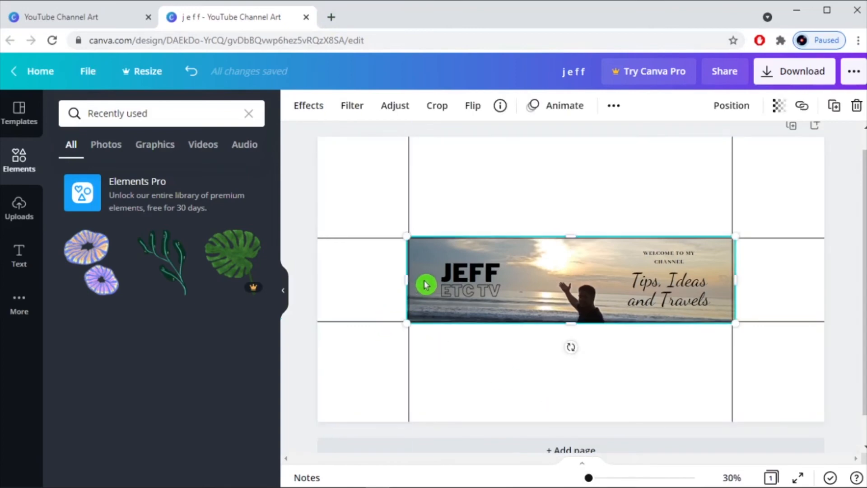
left_click_drag(589, 273, 497, 264)
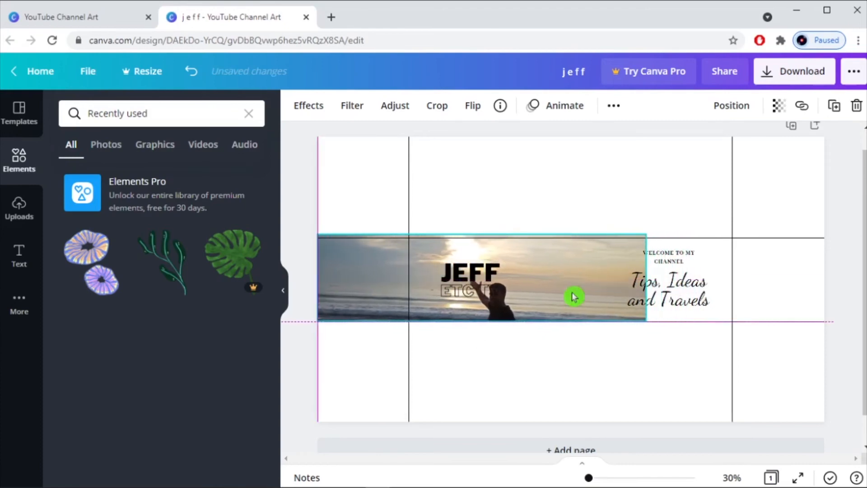
left_click_drag(574, 297, 574, 297)
left_click_drag(688, 334, 830, 383)
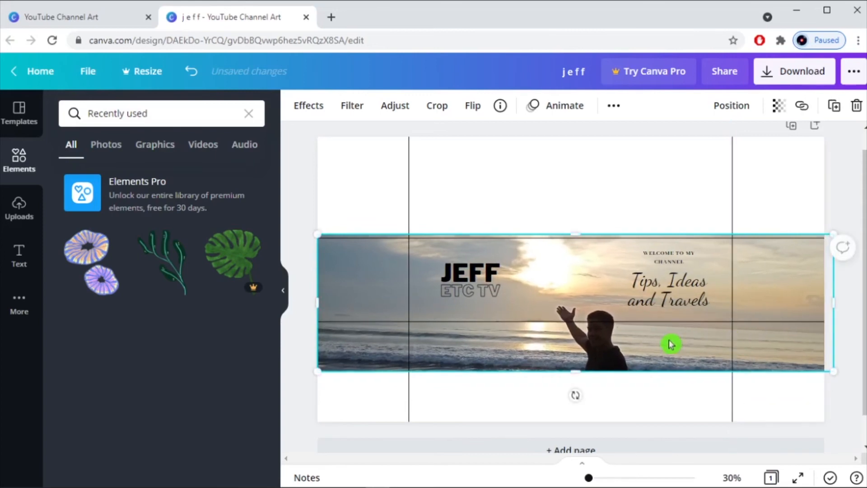
left_click_drag(667, 346, 664, 318)
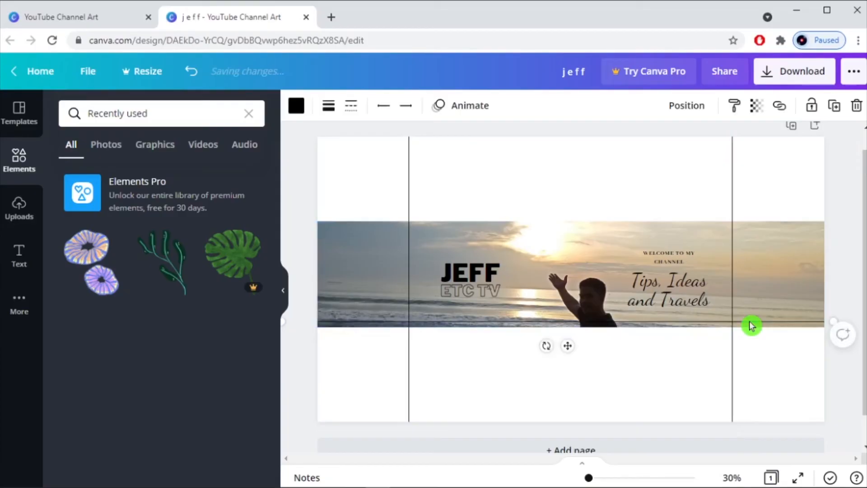
Step: Delete the remaining black grid lines from the page, leaving only the photo and text
left_click(732, 353)
key("Delete")
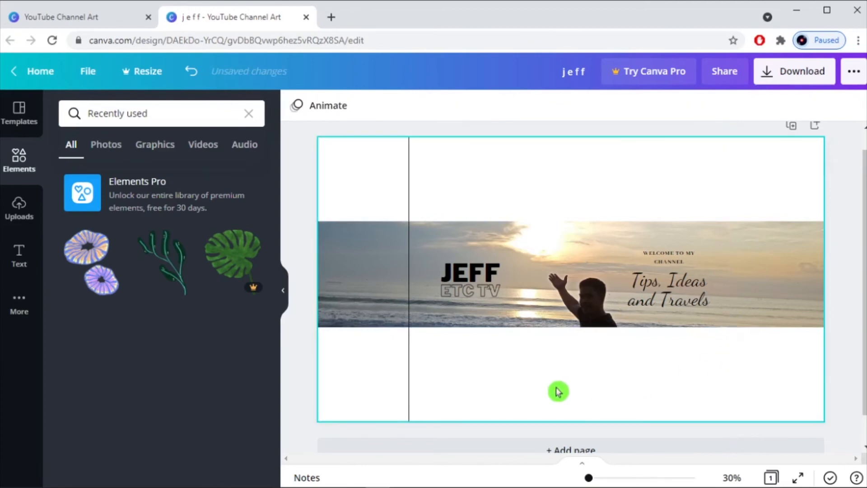
left_click(411, 372)
key("Delete")
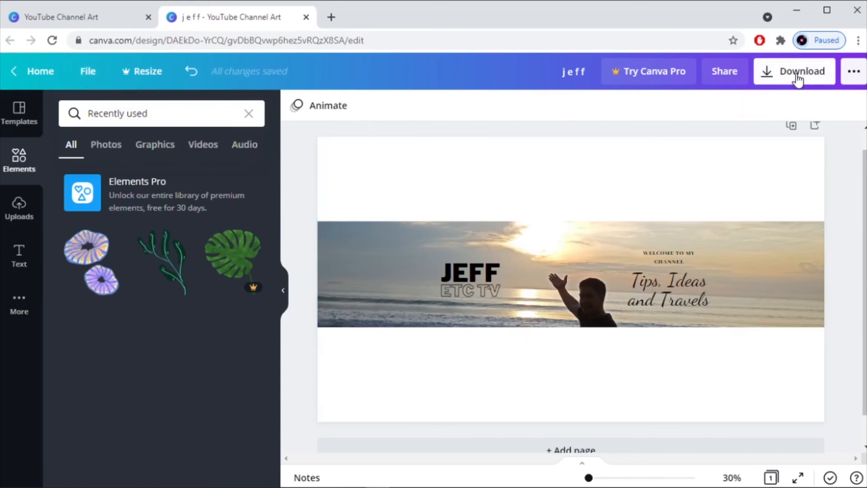
Step: Download the channel art as a PNG named Banner 1.png into the Banner images folder and close the download manager
left_click(799, 79)
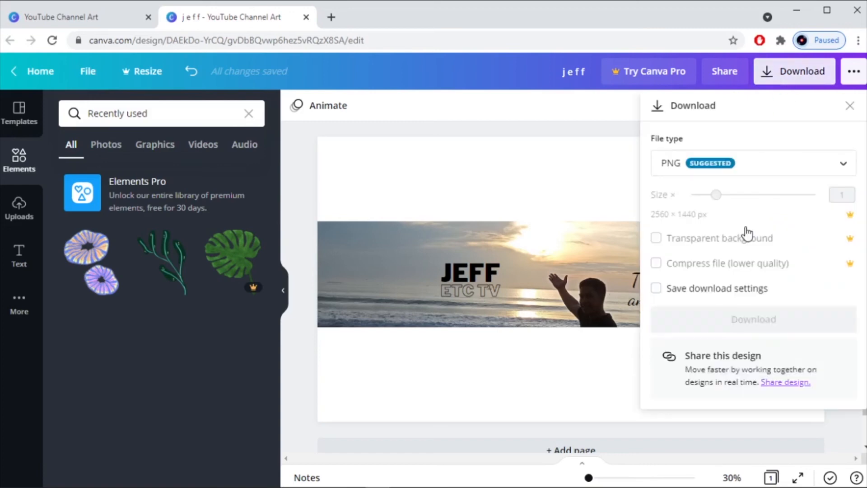
left_click(732, 322)
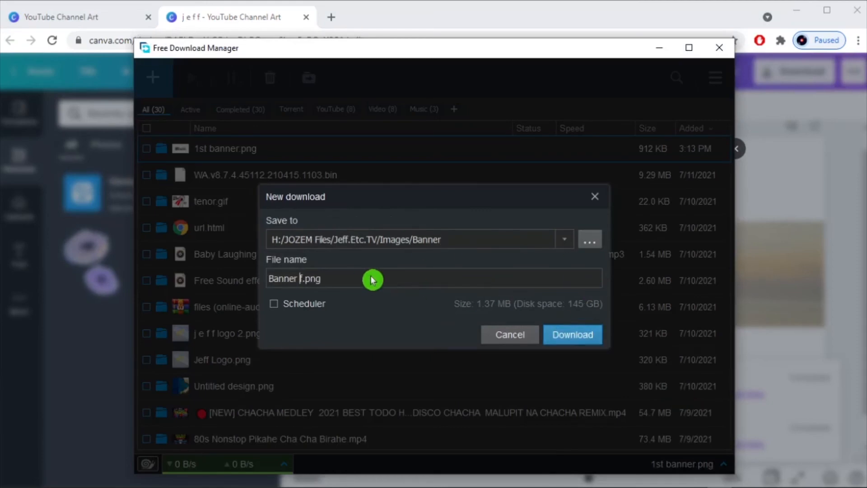
left_click(580, 340)
left_click(735, 148)
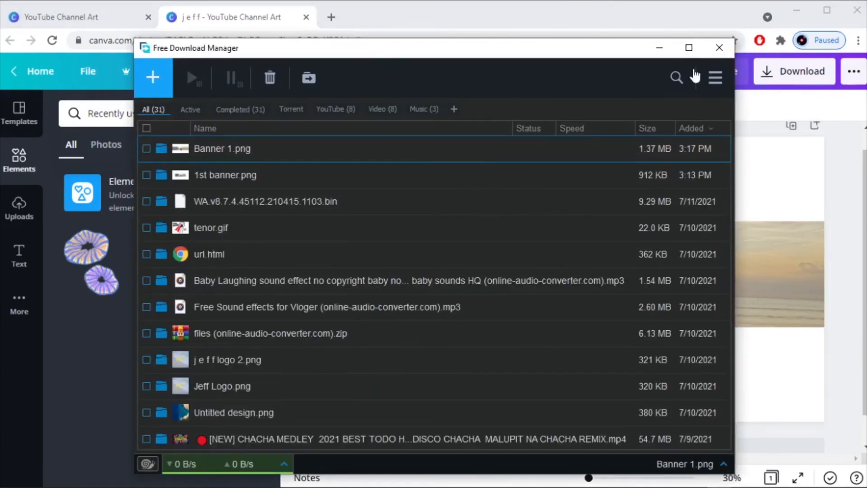
left_click(716, 54)
Step: Open youtube.com in a new browser tab and go to your own channel page
left_click(331, 17)
left_click(368, 40)
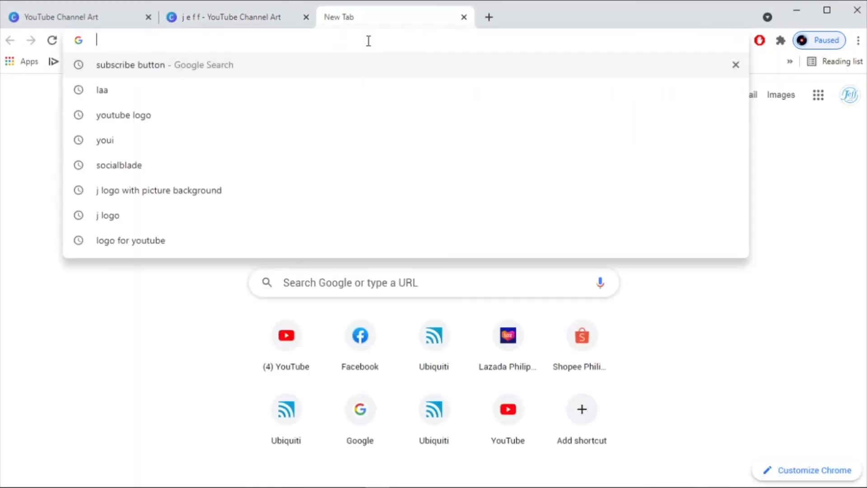
type("youtube.com")
key("Return")
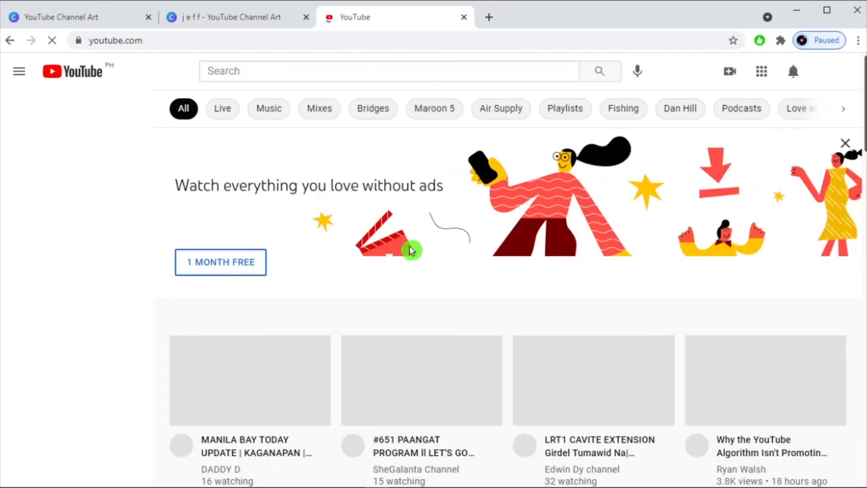
left_click(832, 71)
left_click(678, 136)
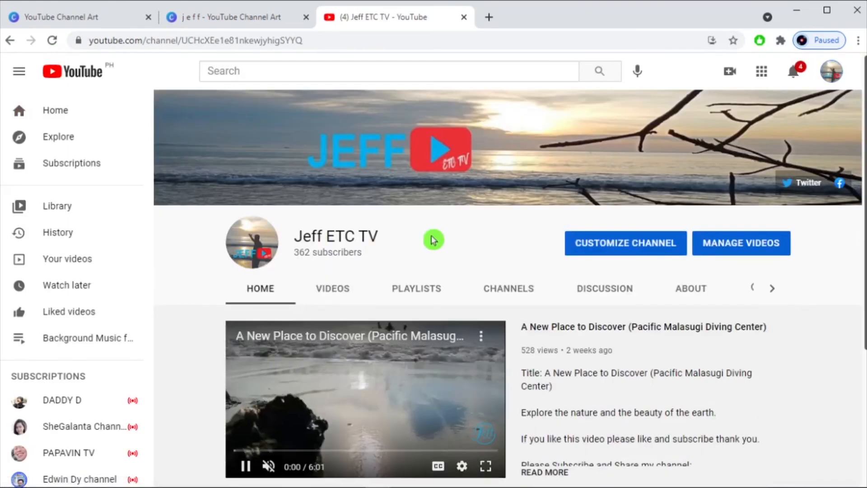
Step: Replace the banner image in the channel's branding customization with Banner 1.png, accepting the default crop
left_click(645, 248)
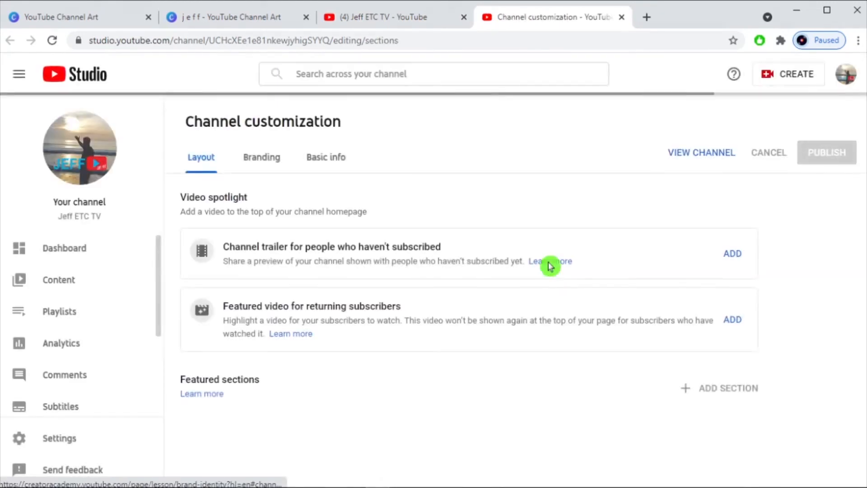
left_click(271, 165)
scroll(560, 302, "down", 4)
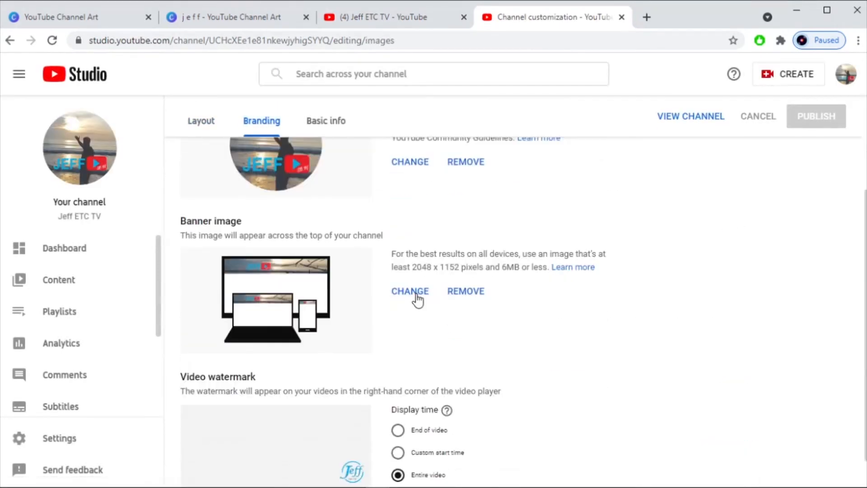
left_click(418, 296)
left_click(226, 141)
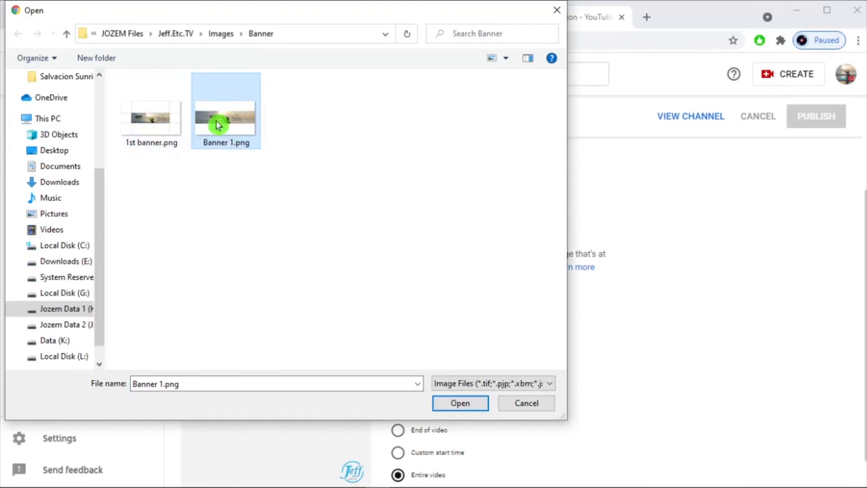
left_click(457, 403)
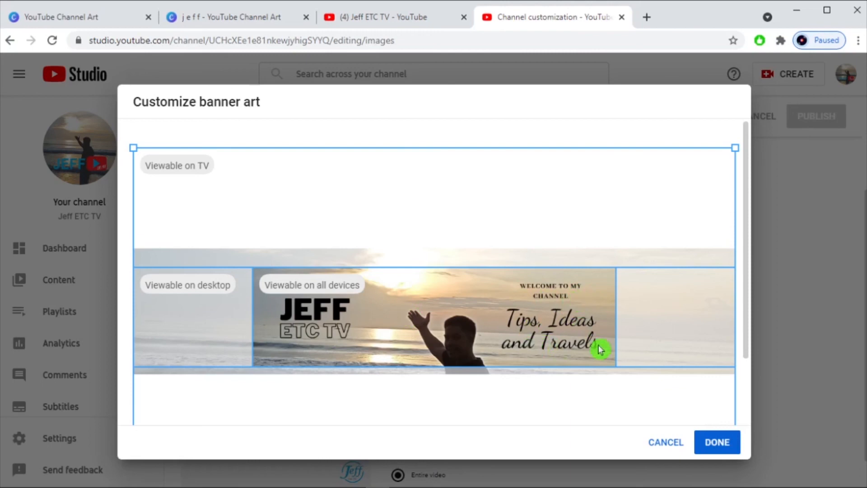
left_click(721, 444)
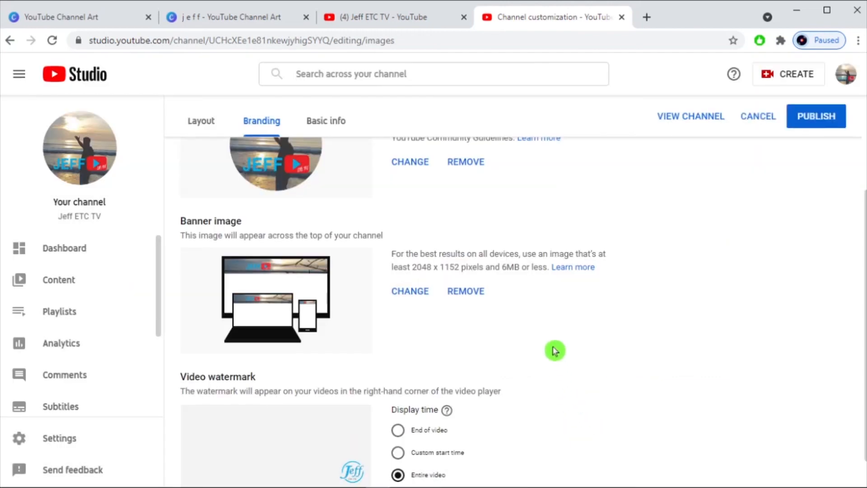
Step: Publish the branding changes and view the channel page with its new banner
left_click(813, 118)
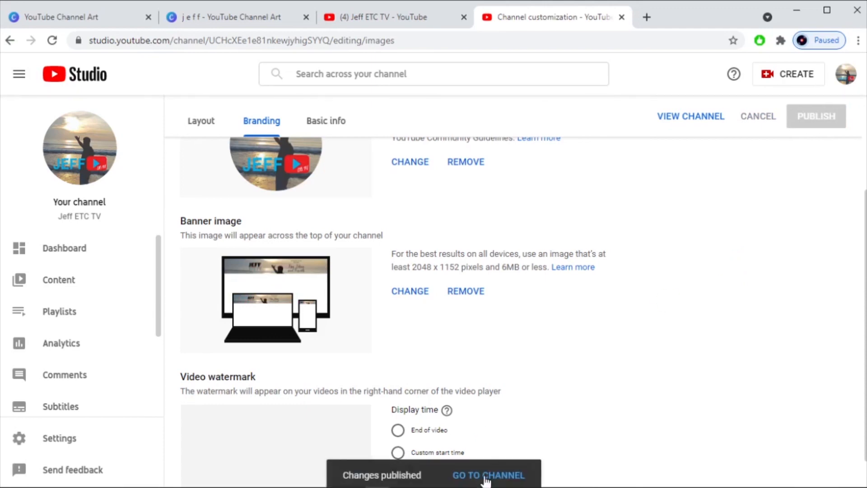
left_click(486, 475)
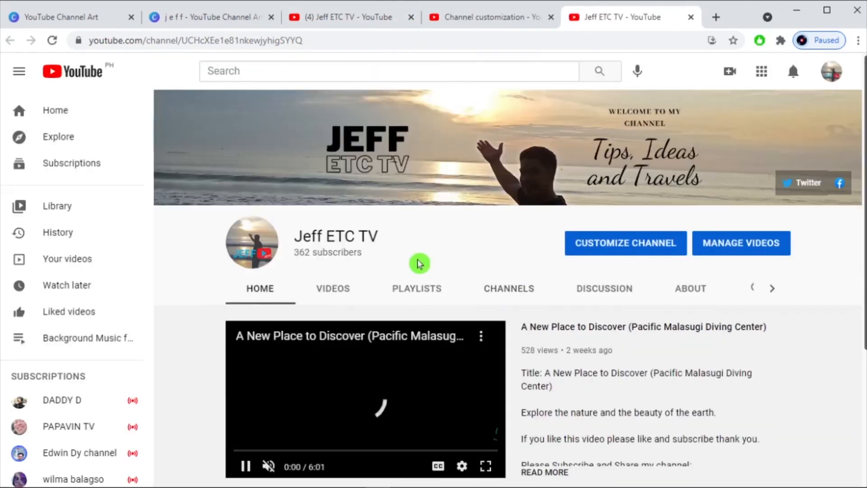
scroll(668, 322, "down", 2)
scroll(668, 322, "down", 3)
scroll(720, 322, "up", 4)
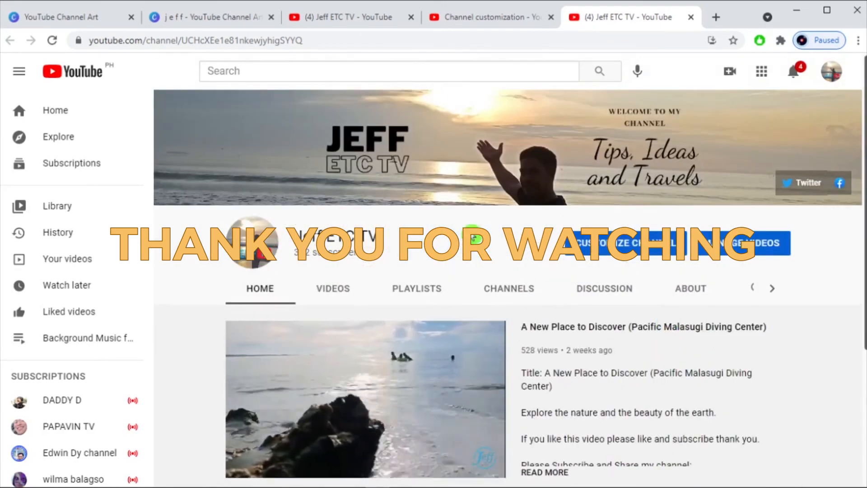